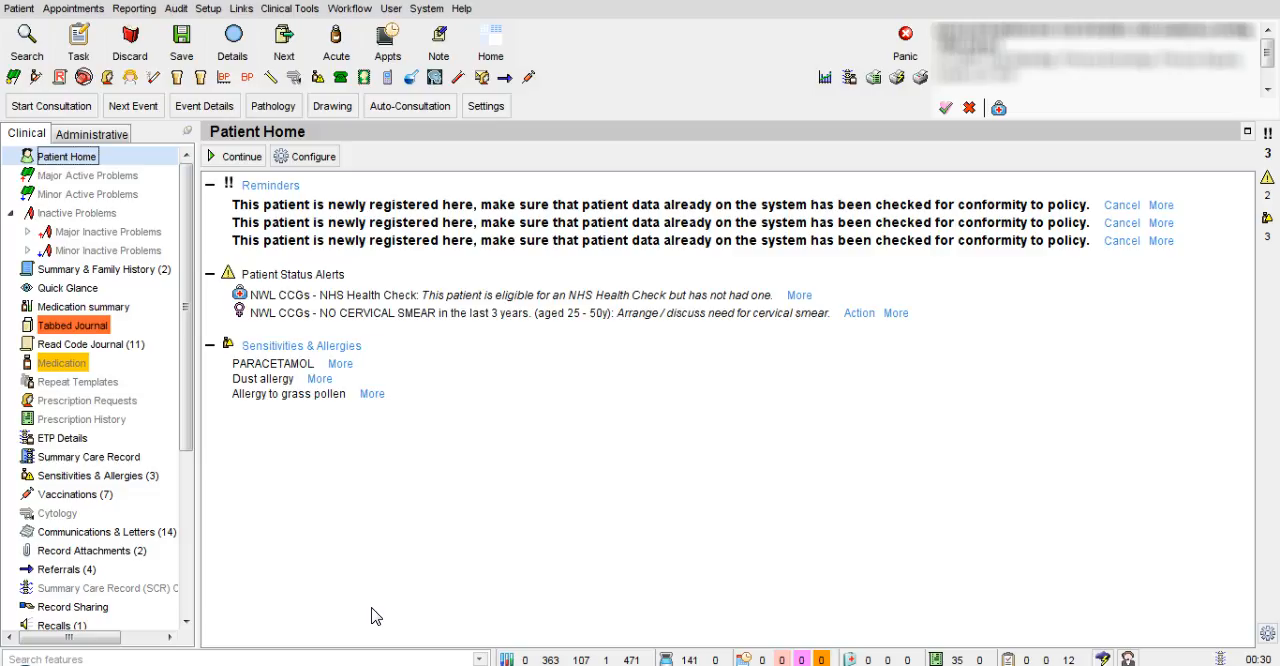
Display the patient's referrals and launch the referral wizard to create an outgoing referral
{"action": "left_click_drag", "start_coordinate": [186, 428], "coordinate": [186, 500]}
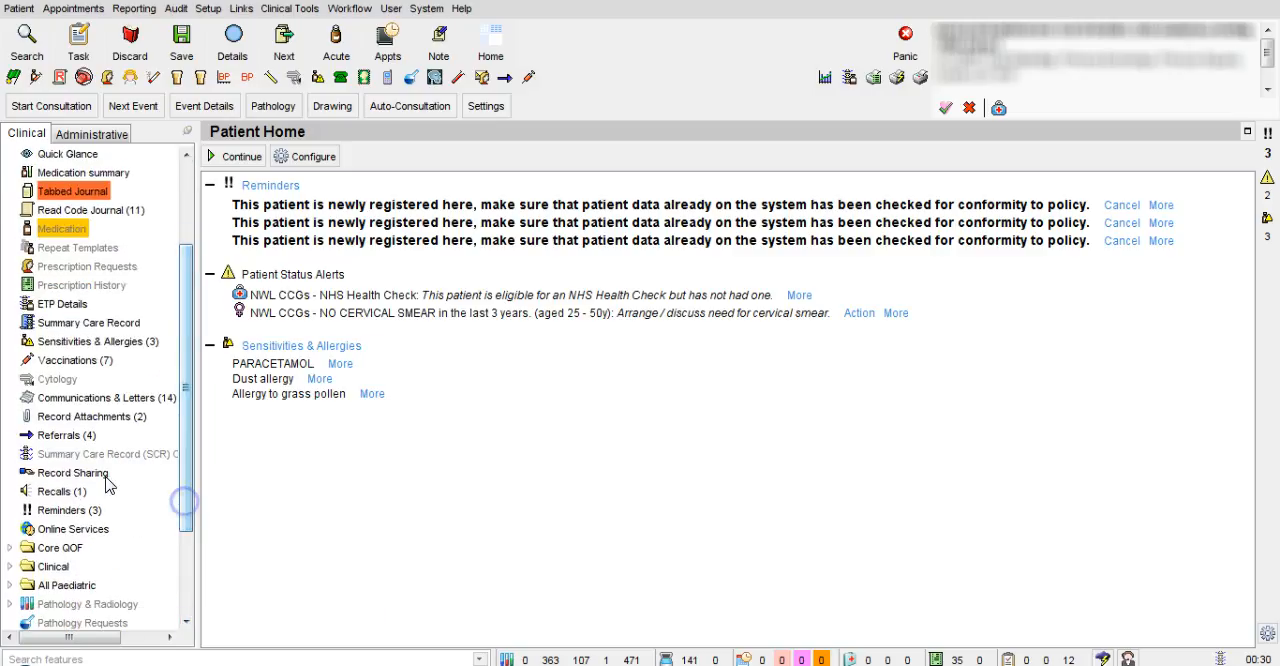
{"action": "right_click", "coordinate": [50, 440]}
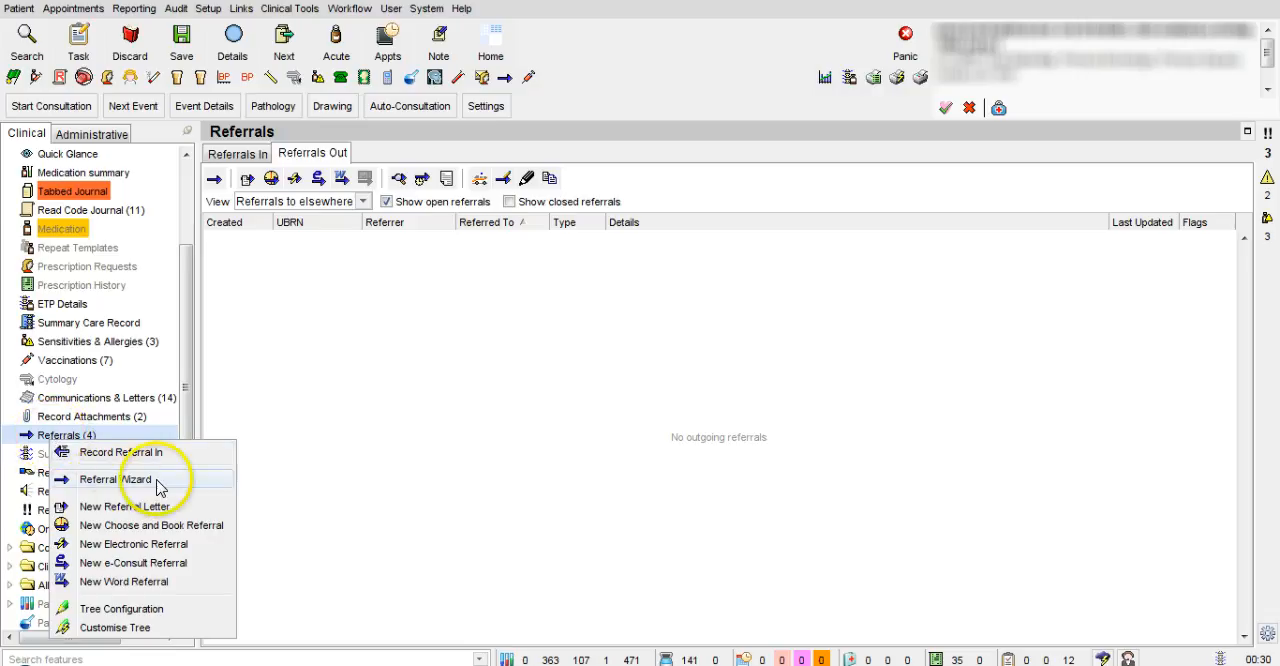
{"action": "left_click", "coordinate": [188, 406]}
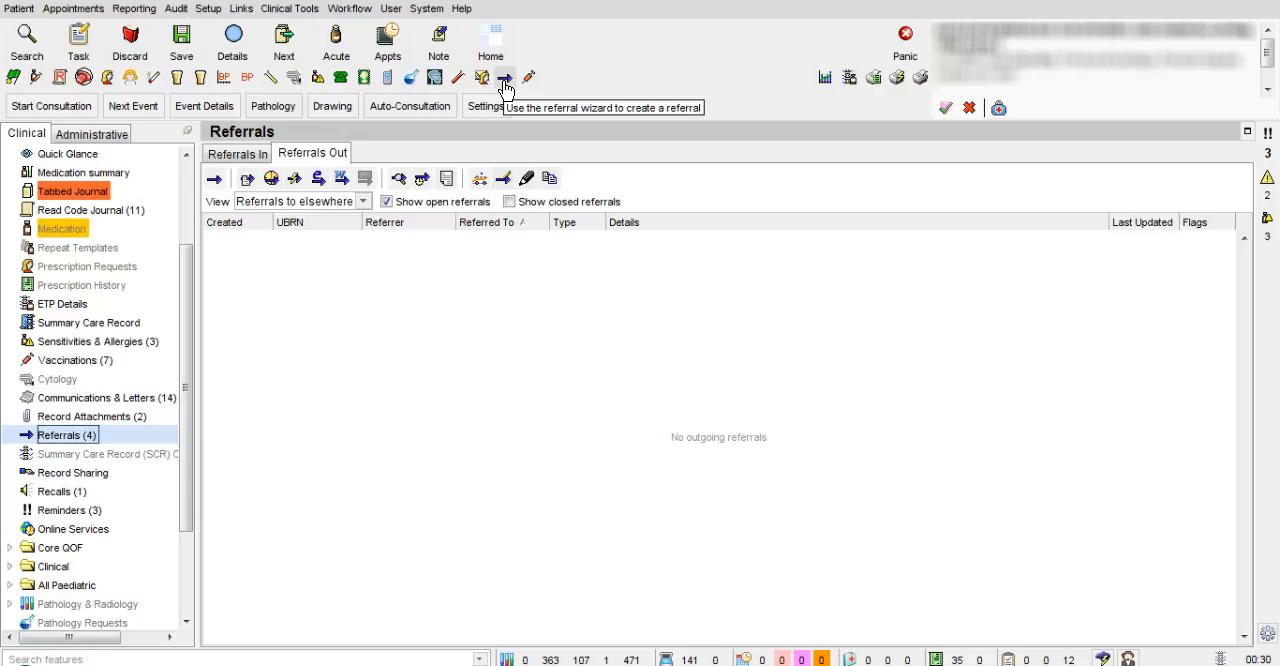
{"action": "left_click", "coordinate": [616, 279]}
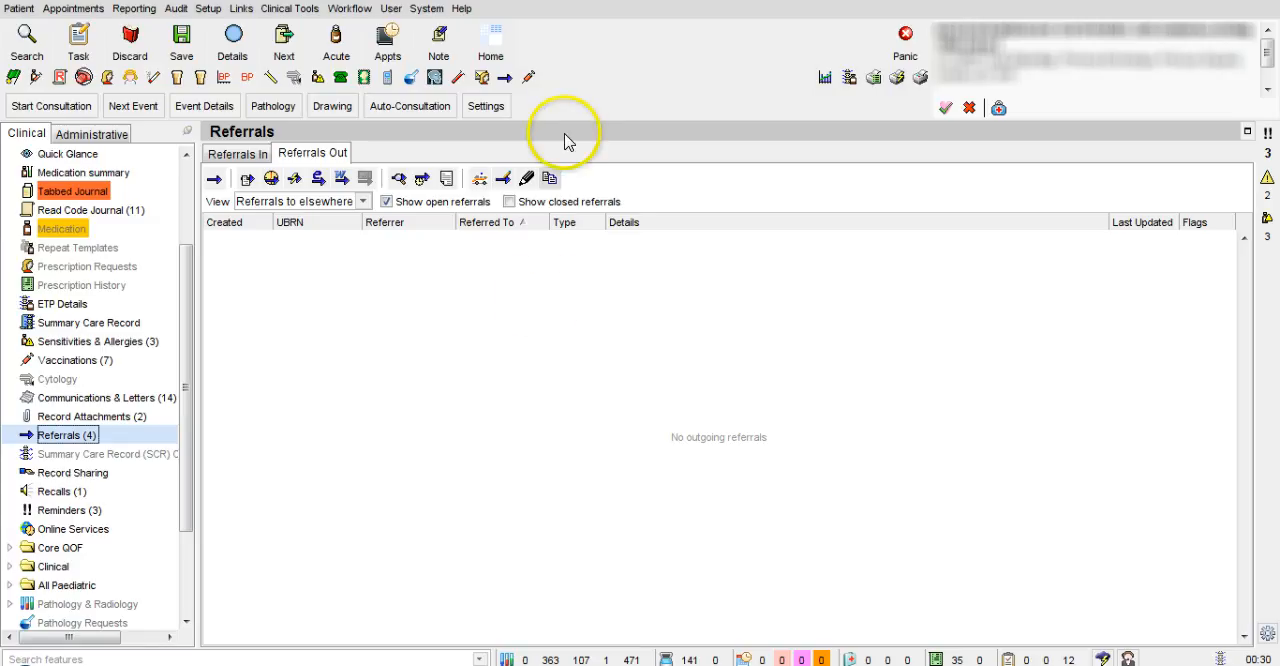
{"action": "left_click", "coordinate": [506, 80]}
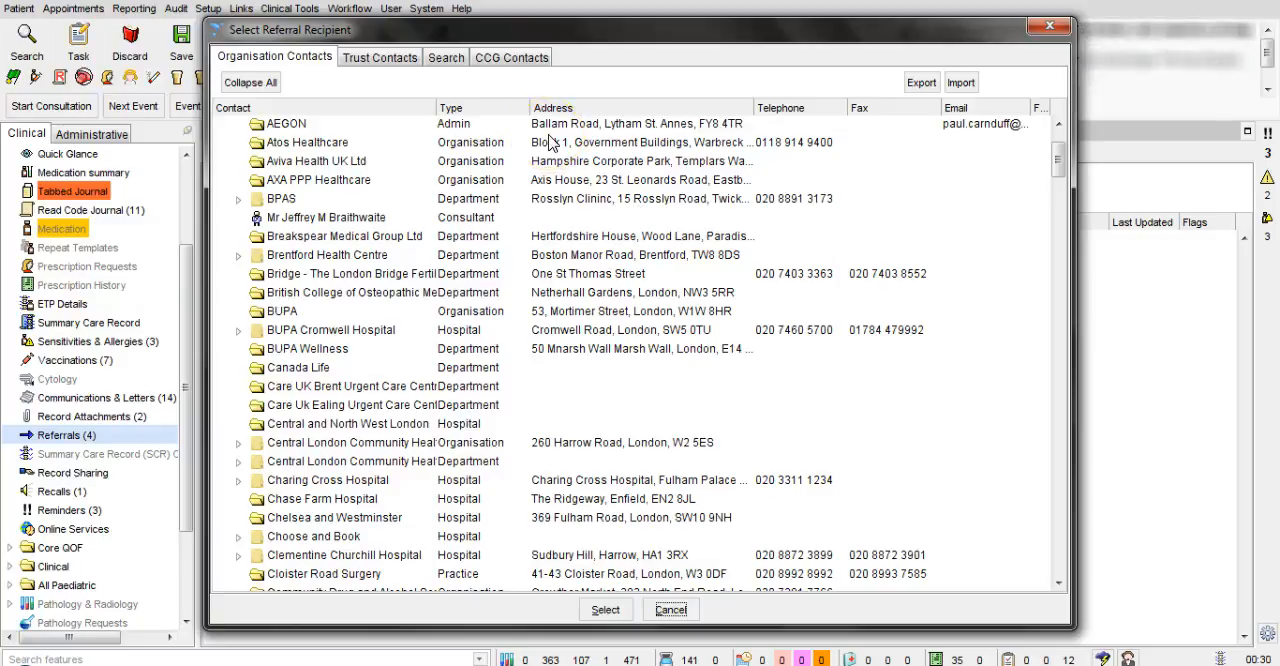
Browse the CCG contacts for the referral recipient, examining the ENT department and its Audiology subfolder
{"action": "left_click", "coordinate": [512, 57]}
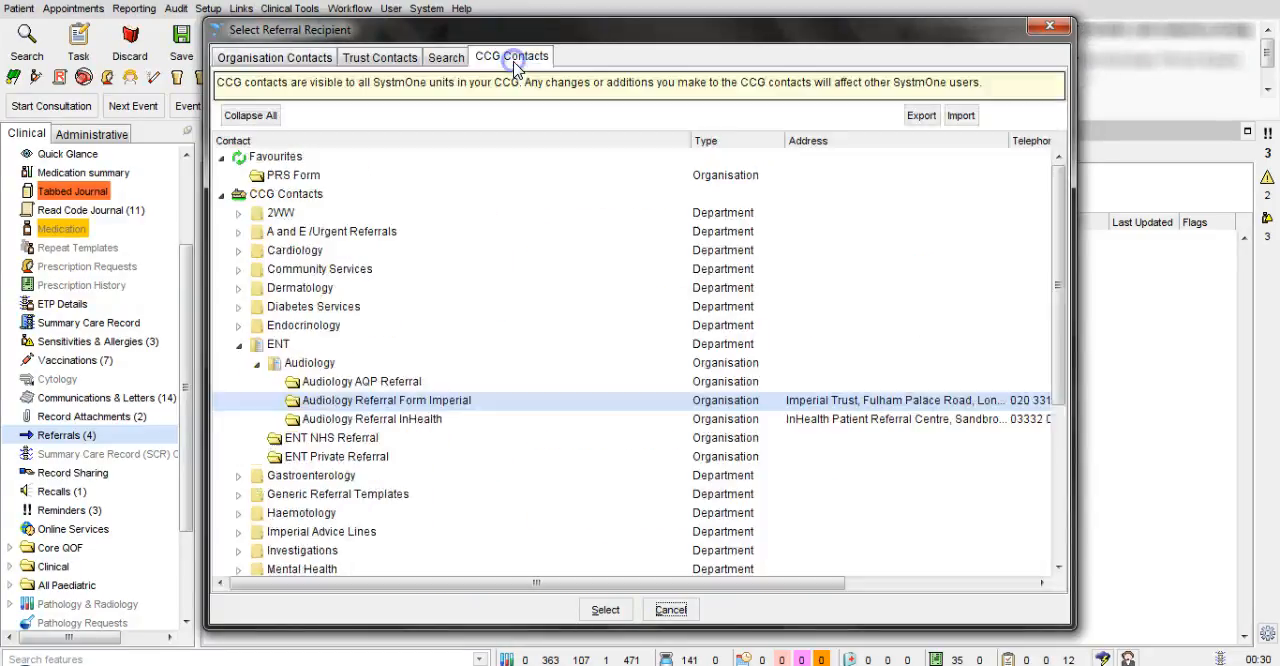
{"action": "left_click", "coordinate": [256, 363]}
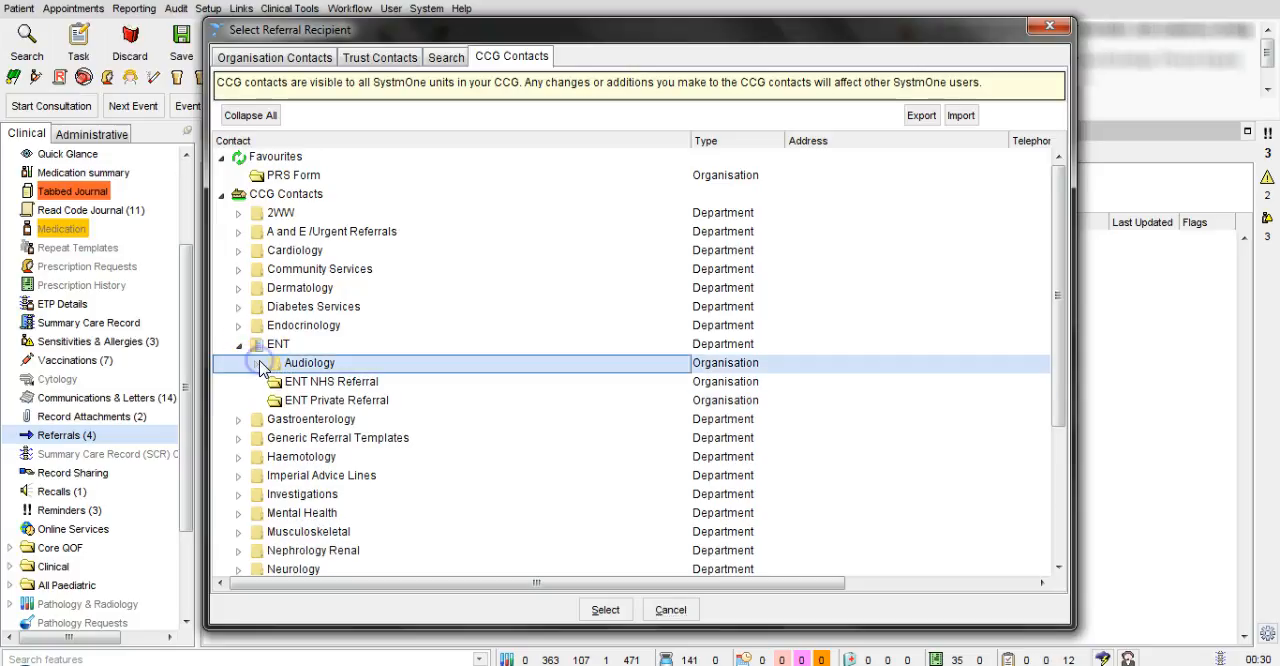
{"action": "left_click", "coordinate": [238, 344]}
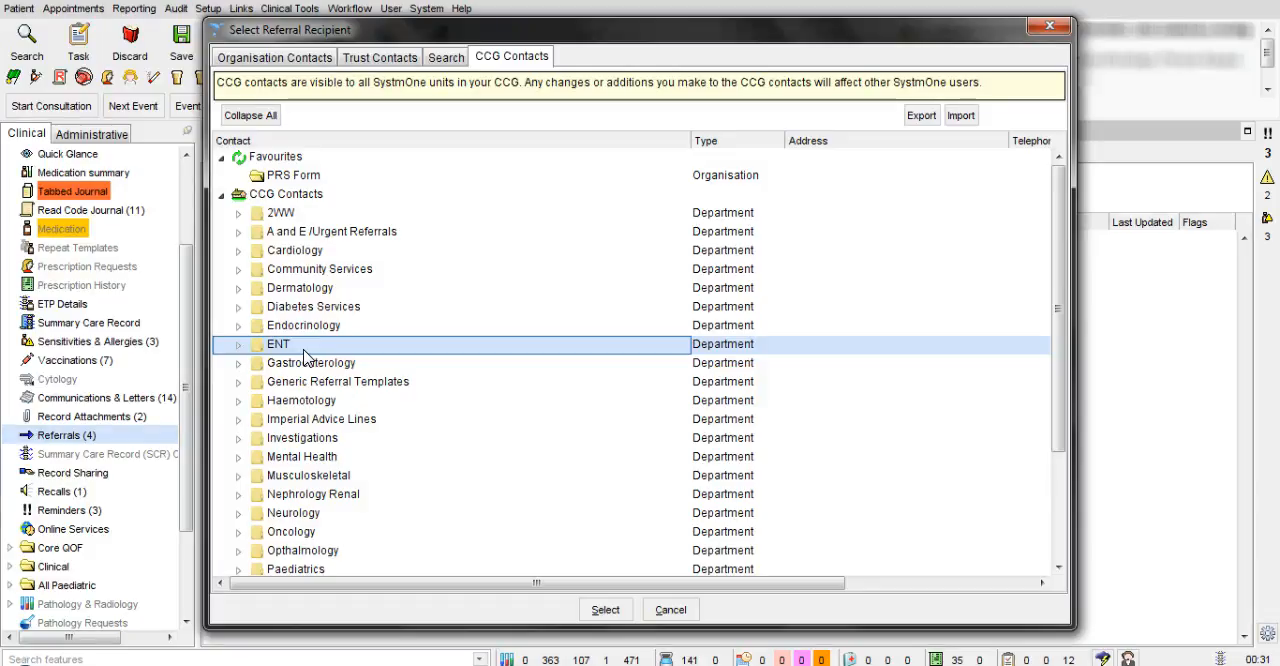
{"action": "left_click", "coordinate": [239, 346]}
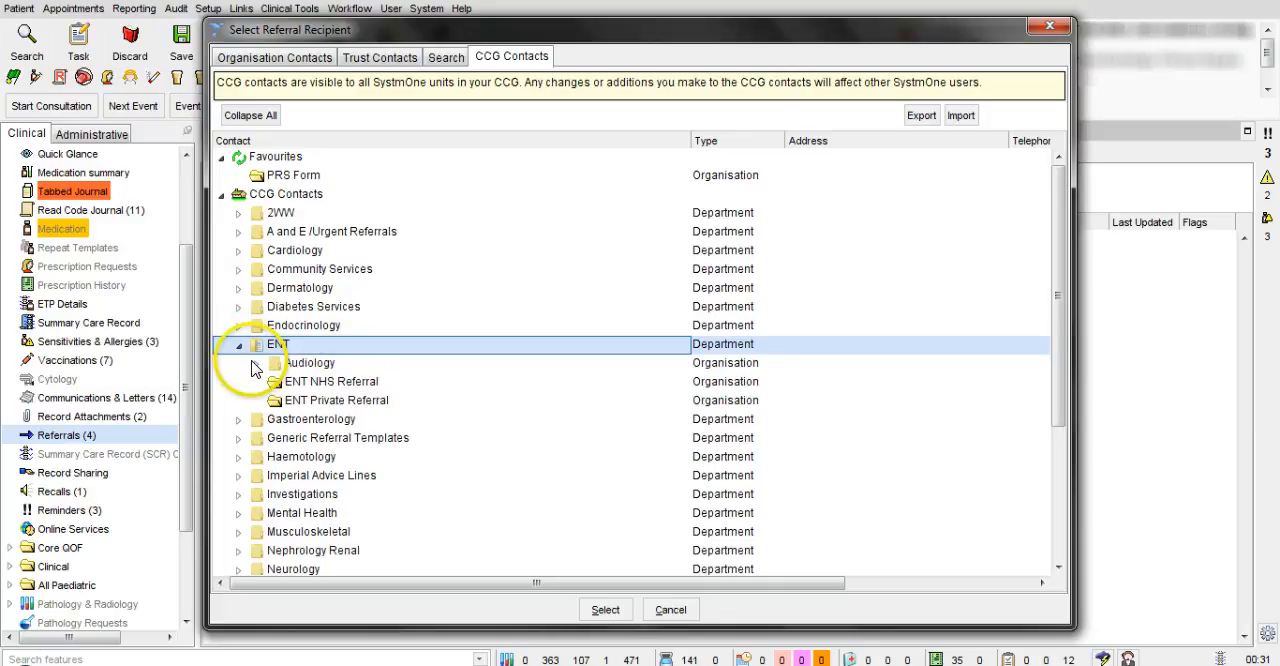
{"action": "left_click", "coordinate": [256, 364]}
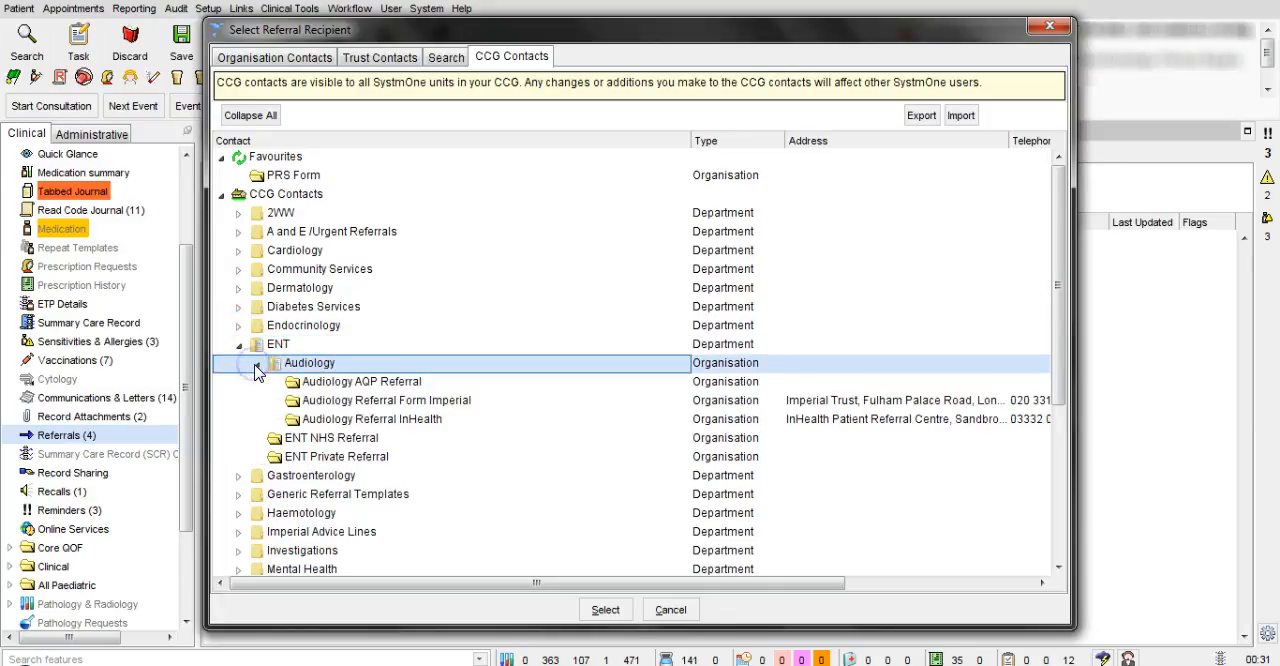
{"action": "left_click", "coordinate": [239, 288]}
{"action": "left_click", "coordinate": [239, 288]}
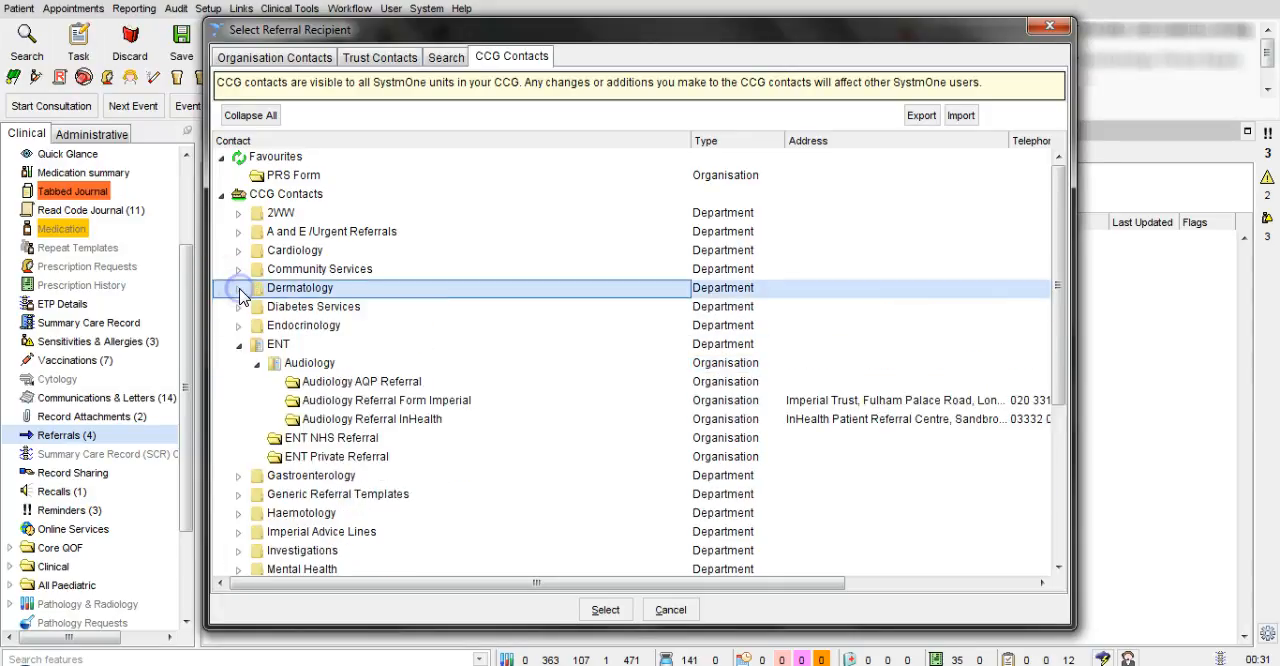
{"action": "left_click", "coordinate": [241, 344]}
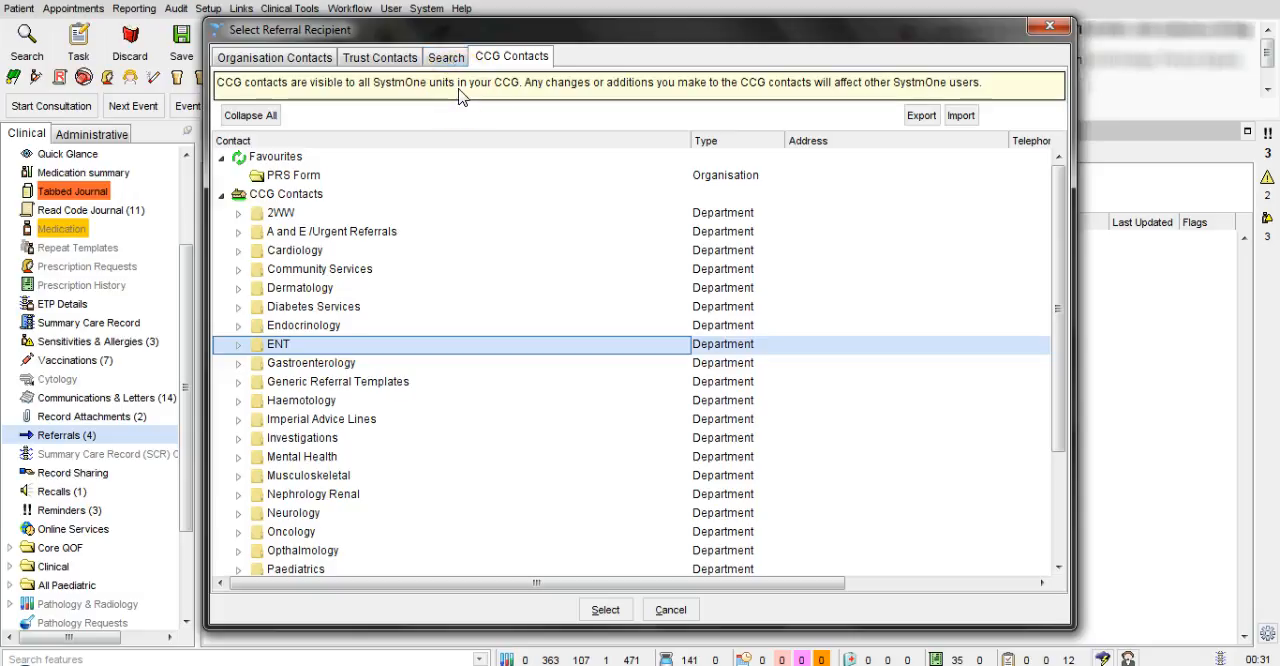
Search only the CCG contacts for "Audiology", excluding unit and trust contacts
{"action": "left_click", "coordinate": [451, 60]}
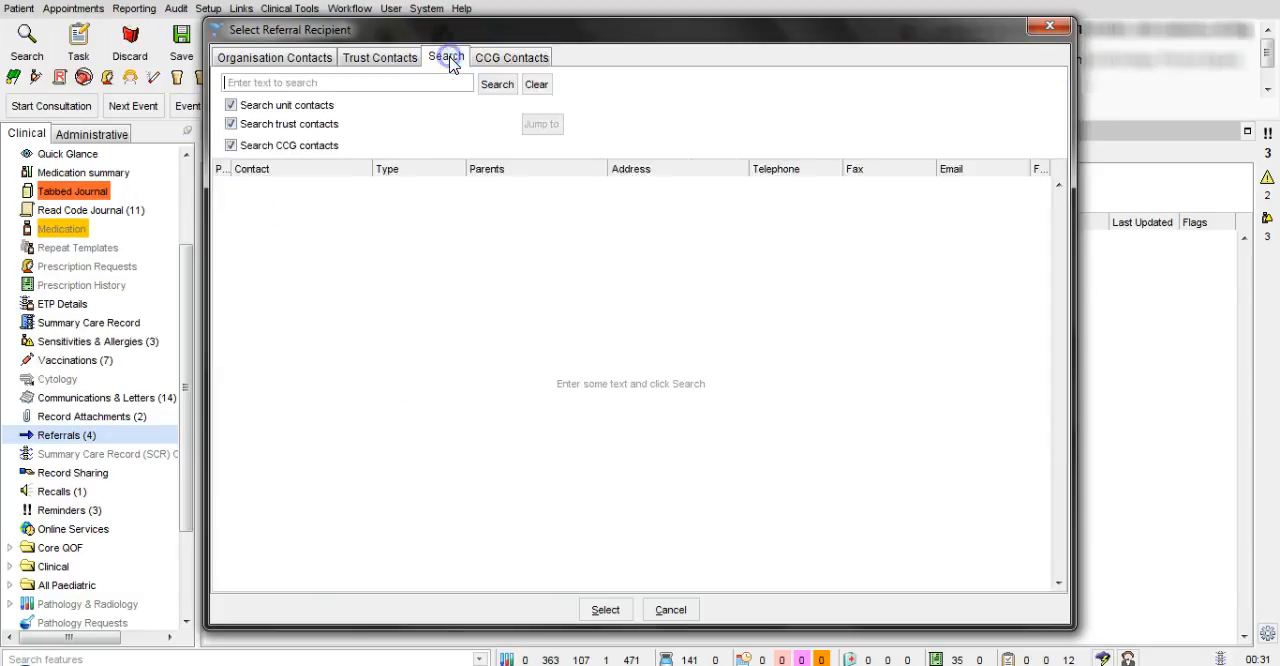
{"action": "left_click", "coordinate": [231, 105]}
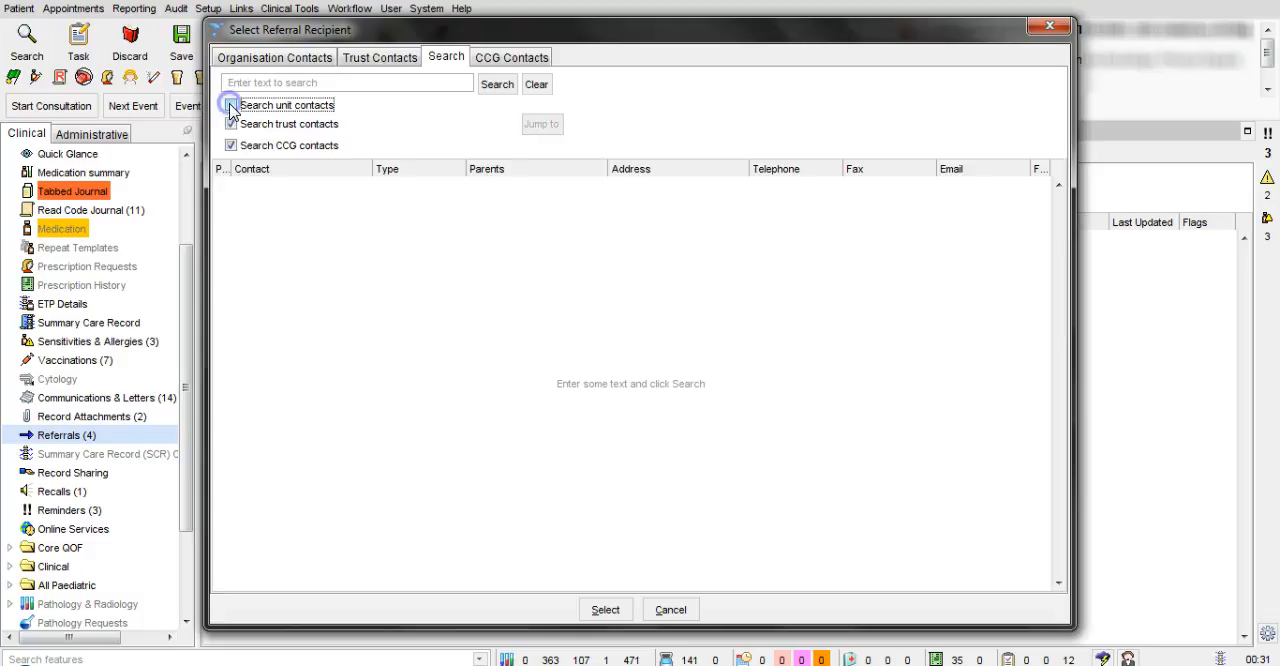
{"action": "left_click", "coordinate": [232, 124]}
{"action": "left_click", "coordinate": [254, 84]}
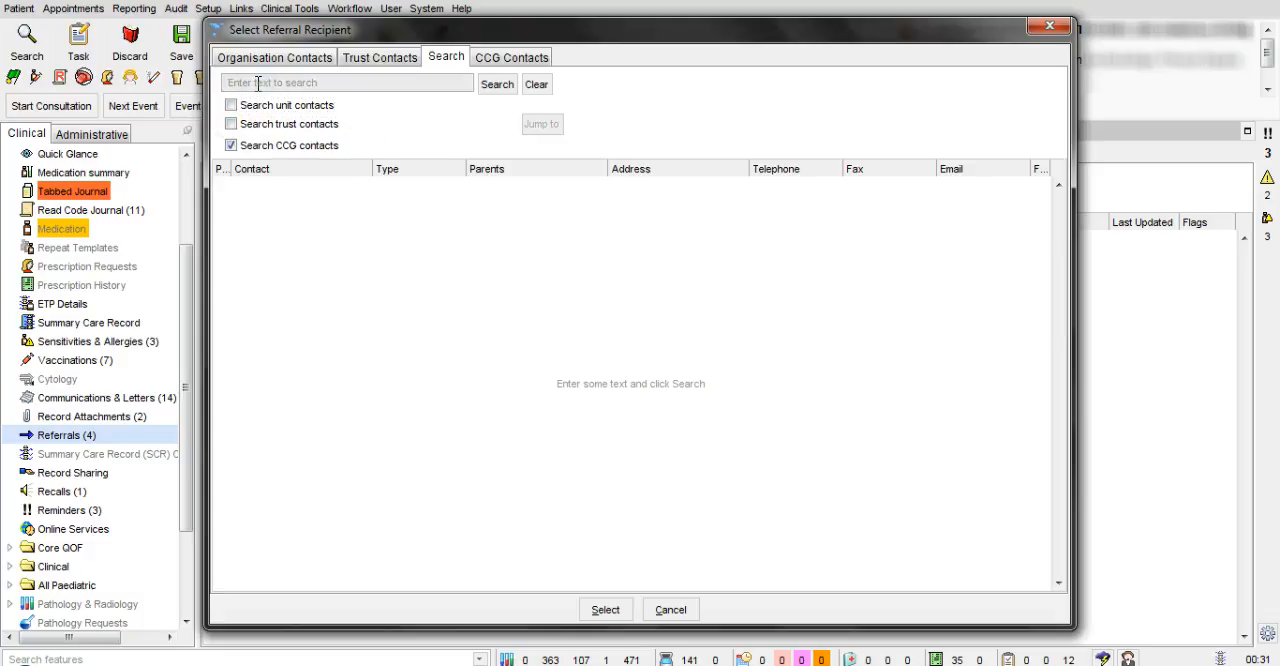
{"action": "type", "text": "Audiology"}
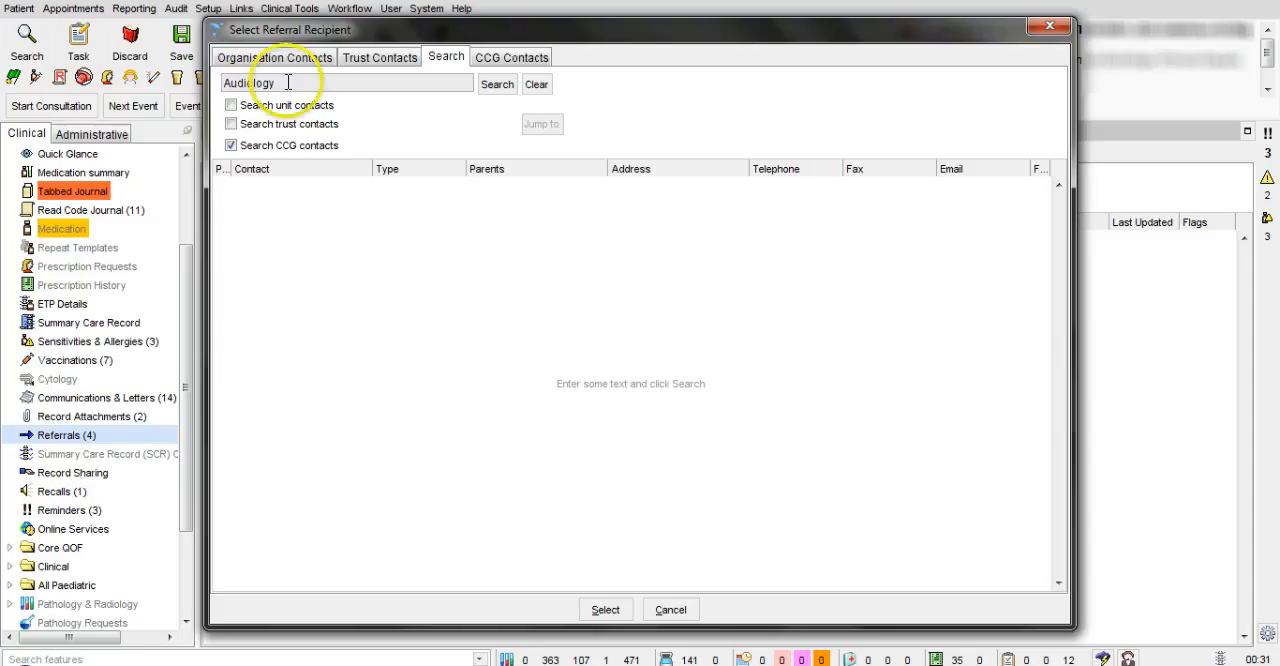
{"action": "left_click", "coordinate": [499, 84]}
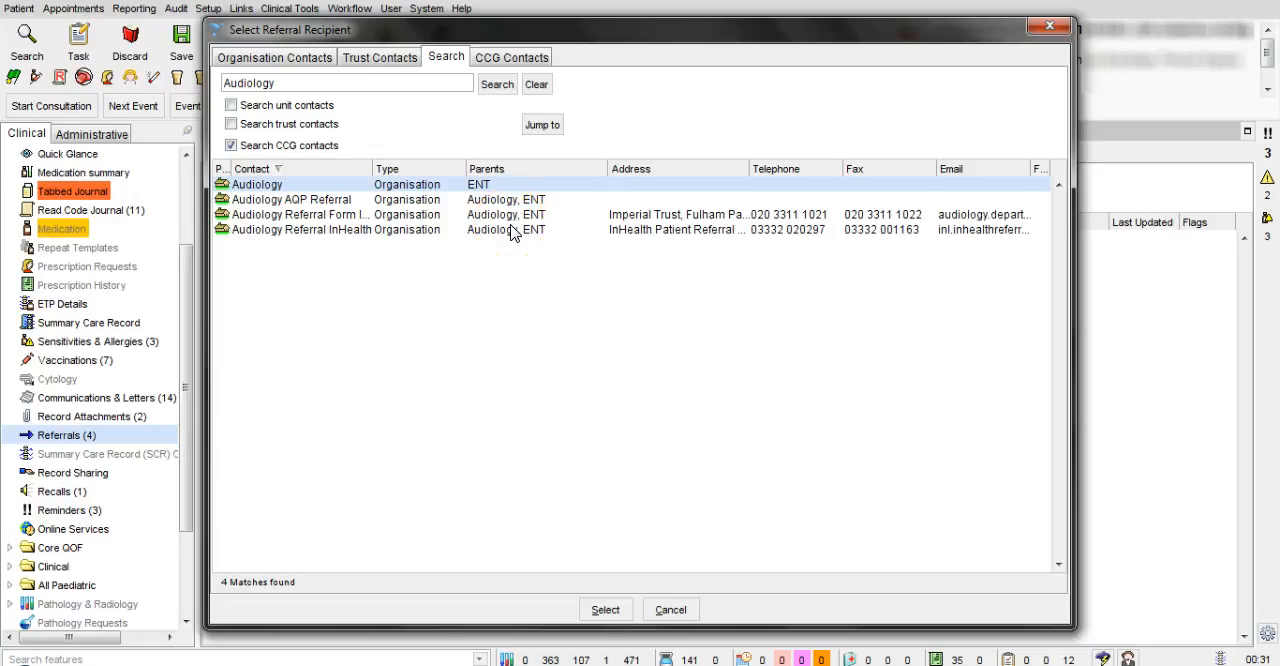
Locate the Audiology Referral Form Imperial search result within the CCG contacts tree
{"action": "left_click", "coordinate": [338, 214]}
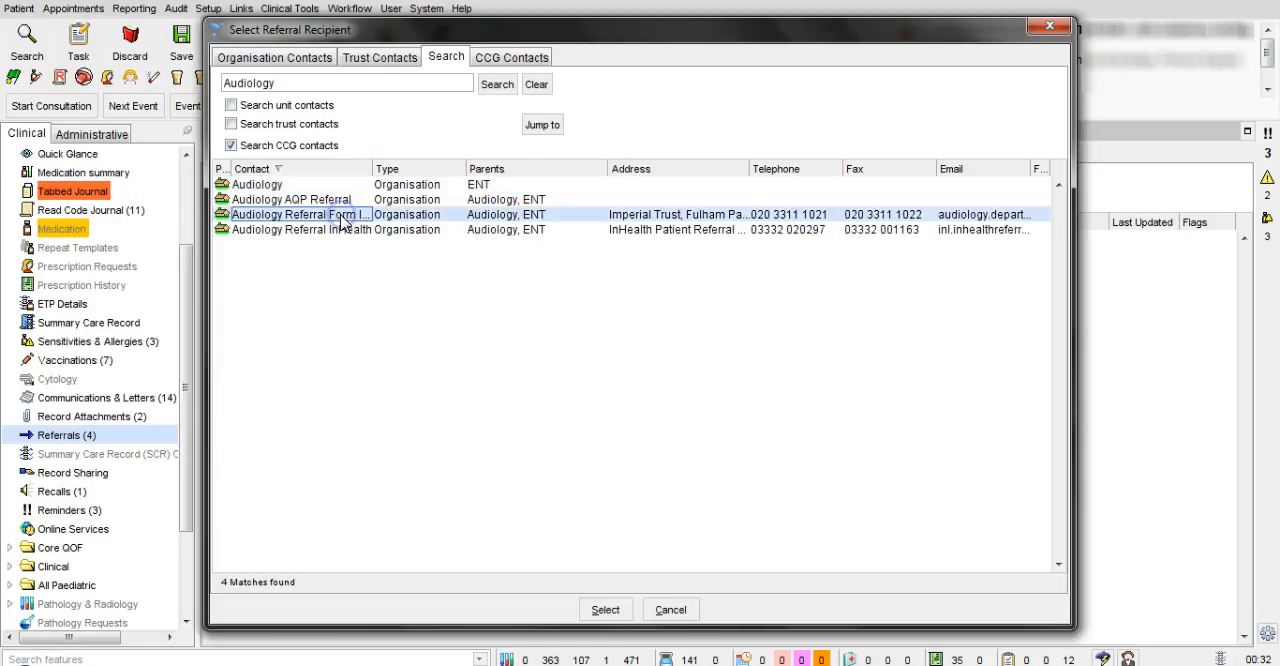
{"action": "left_click", "coordinate": [340, 230]}
{"action": "left_click", "coordinate": [320, 201]}
{"action": "left_click", "coordinate": [324, 214]}
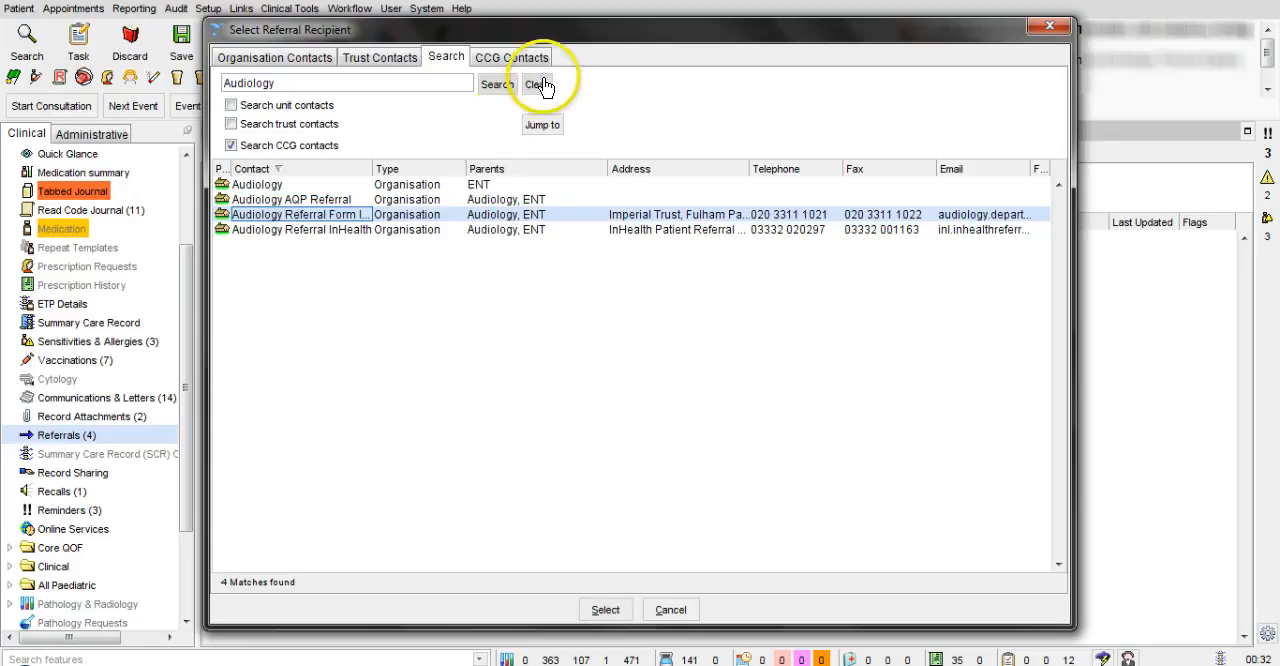
{"action": "left_click", "coordinate": [541, 128]}
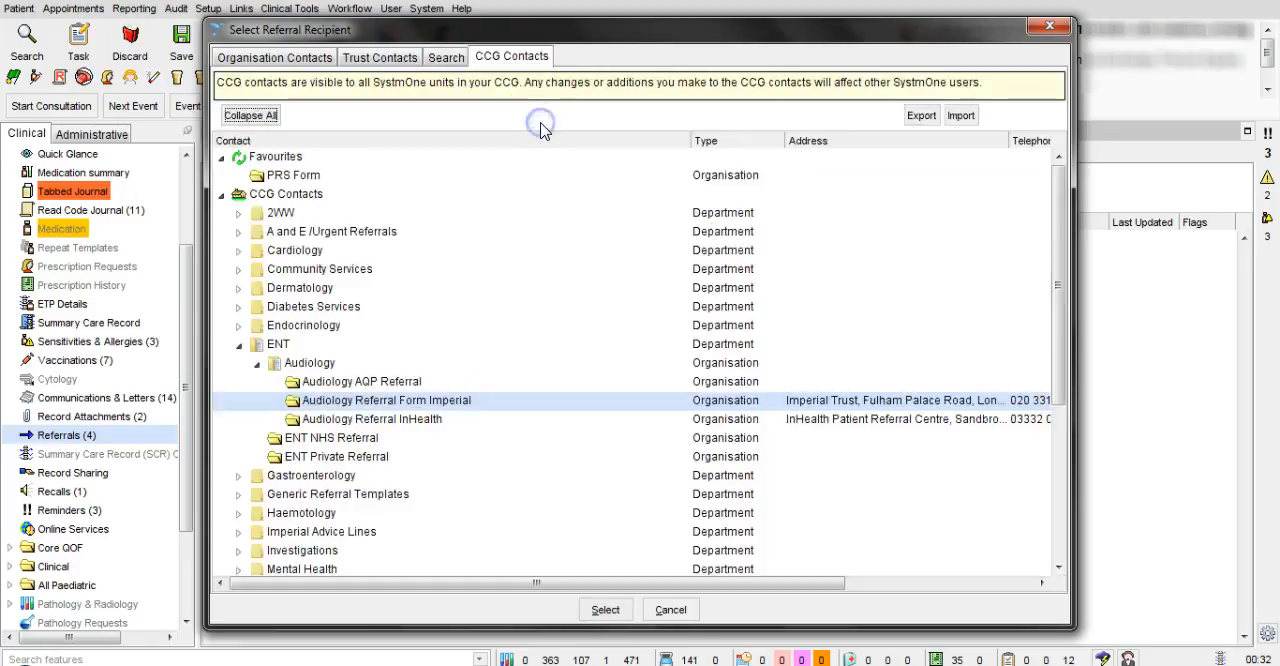
Add Audiology Referral Form Imperial to the favourite contacts, and remove it from the favourites again
{"action": "left_click", "coordinate": [424, 403]}
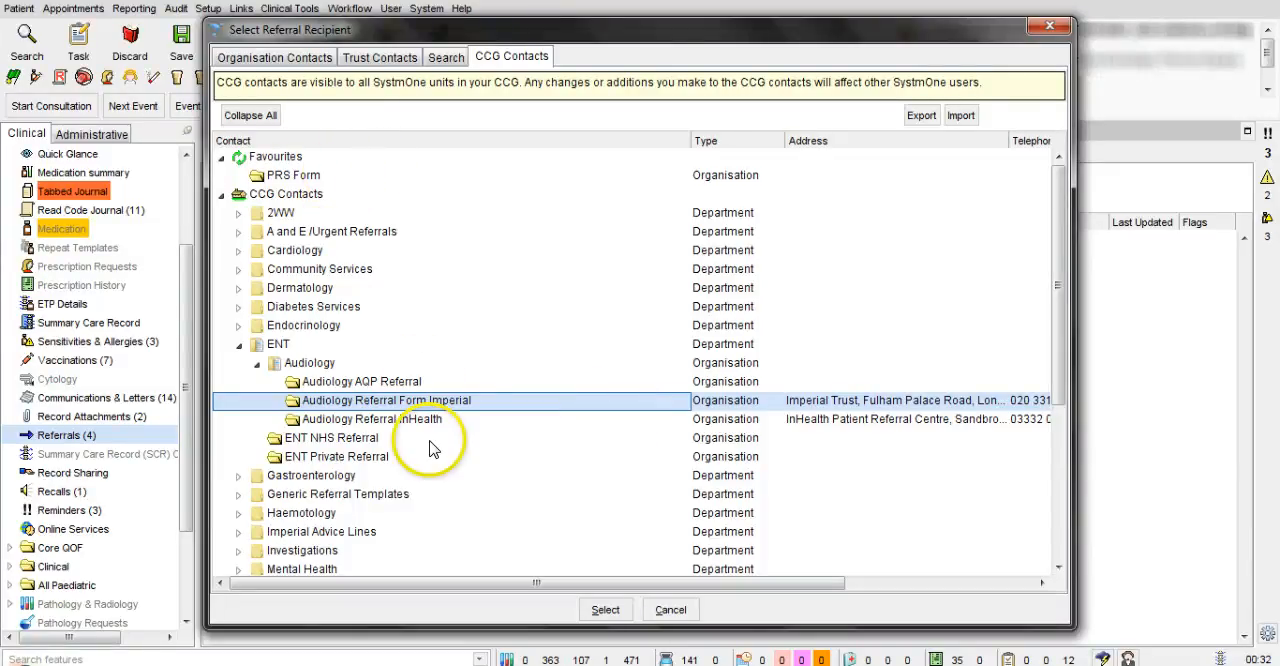
{"action": "right_click", "coordinate": [471, 405]}
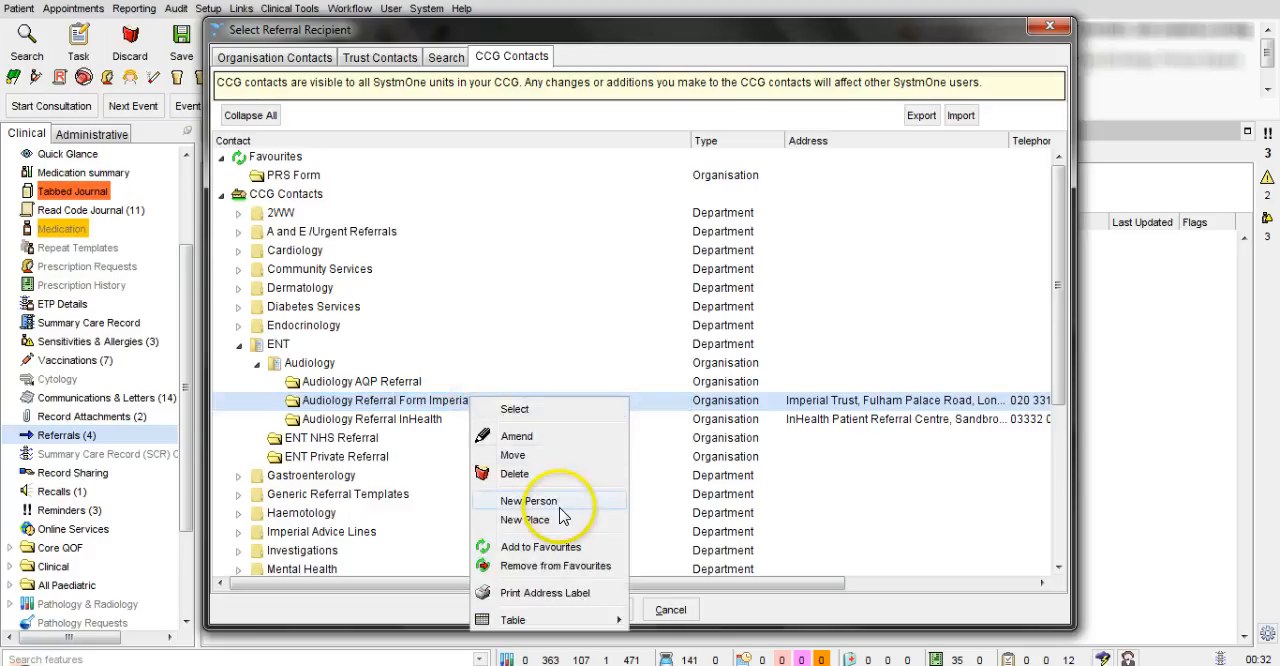
{"action": "left_click", "coordinate": [540, 547]}
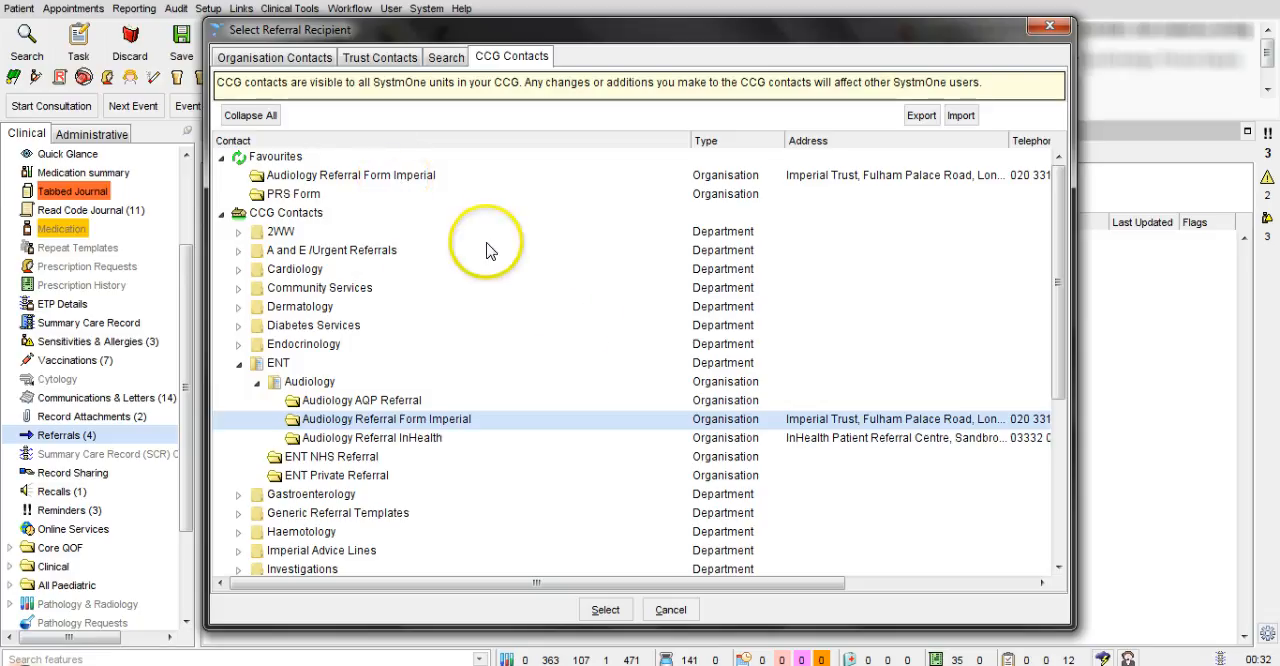
{"action": "right_click", "coordinate": [364, 181]}
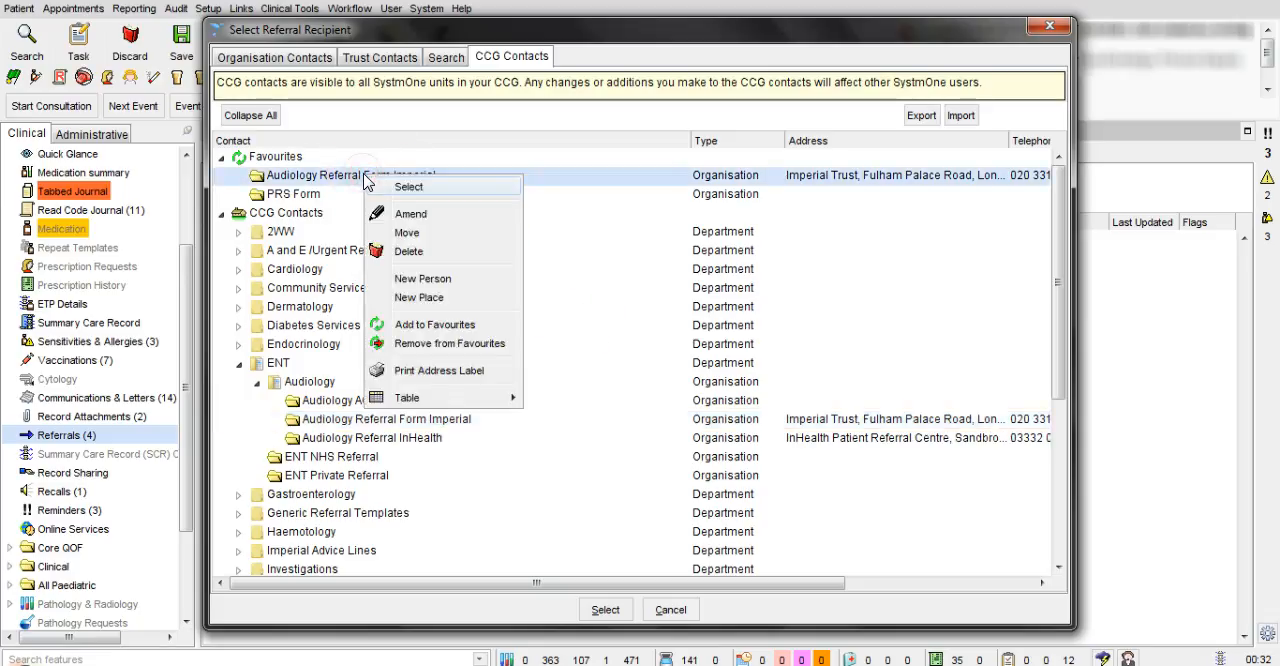
{"action": "left_click", "coordinate": [474, 345]}
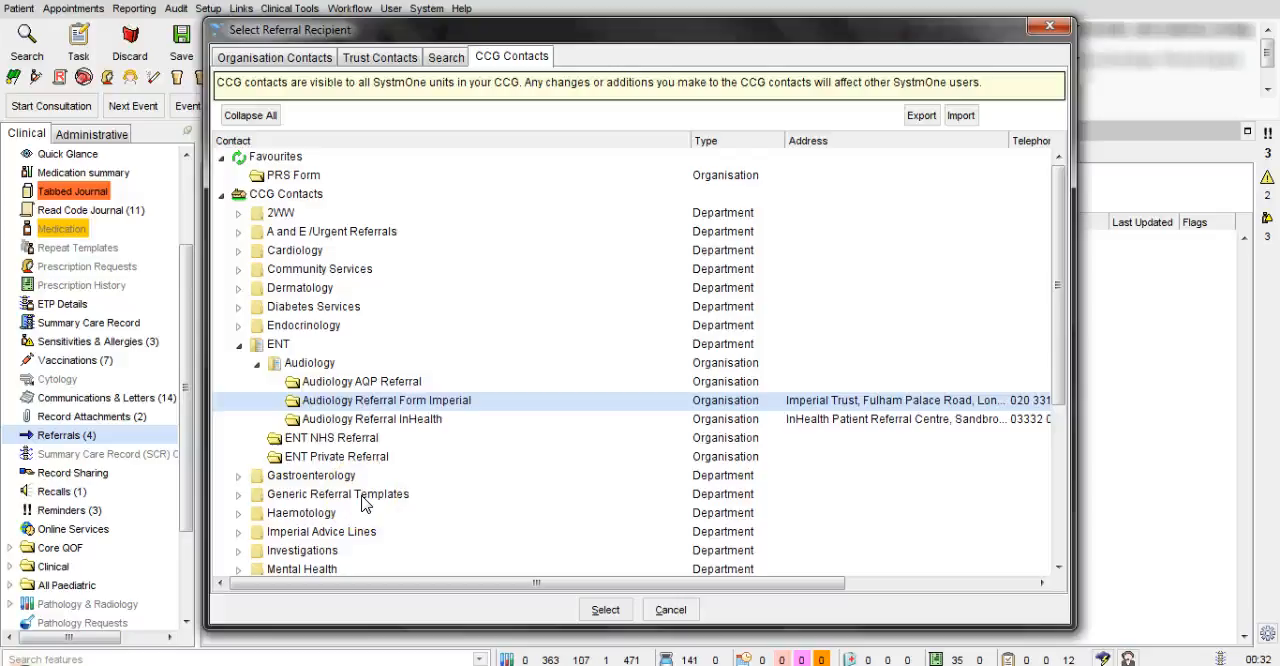
Choose Audiology Referral Form Imperial as the referral recipient and set the Choose and Book priority to Routine
{"action": "left_click", "coordinate": [430, 401]}
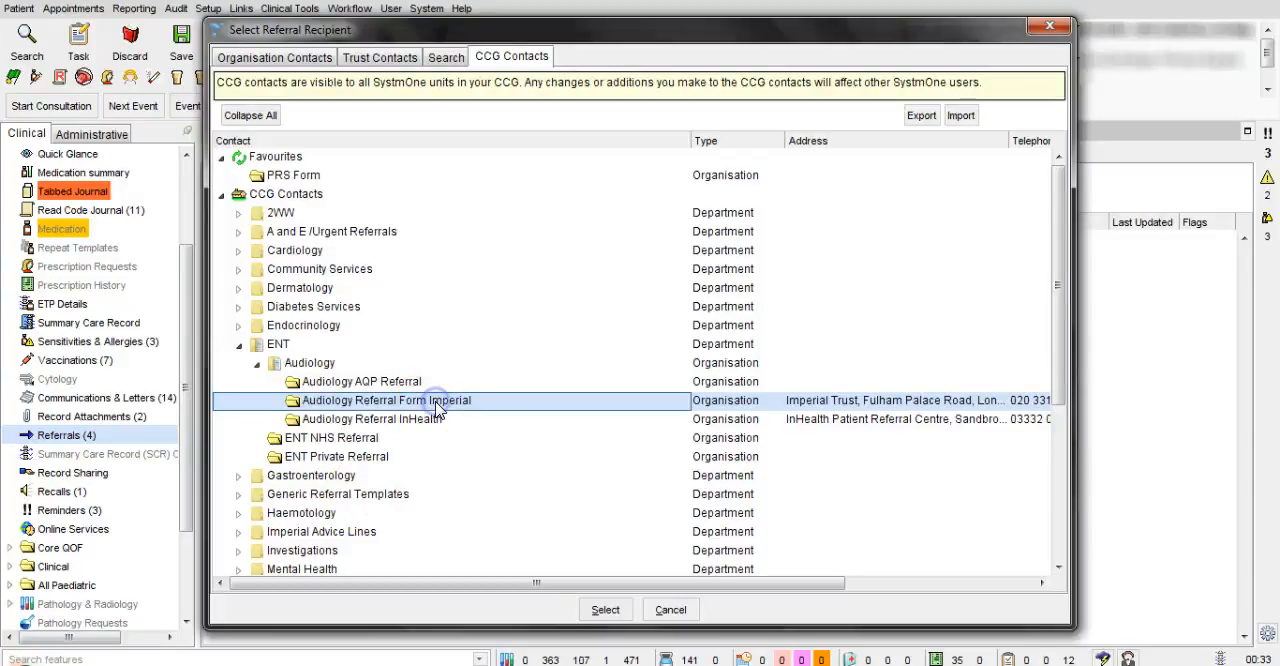
{"action": "left_click", "coordinate": [607, 611]}
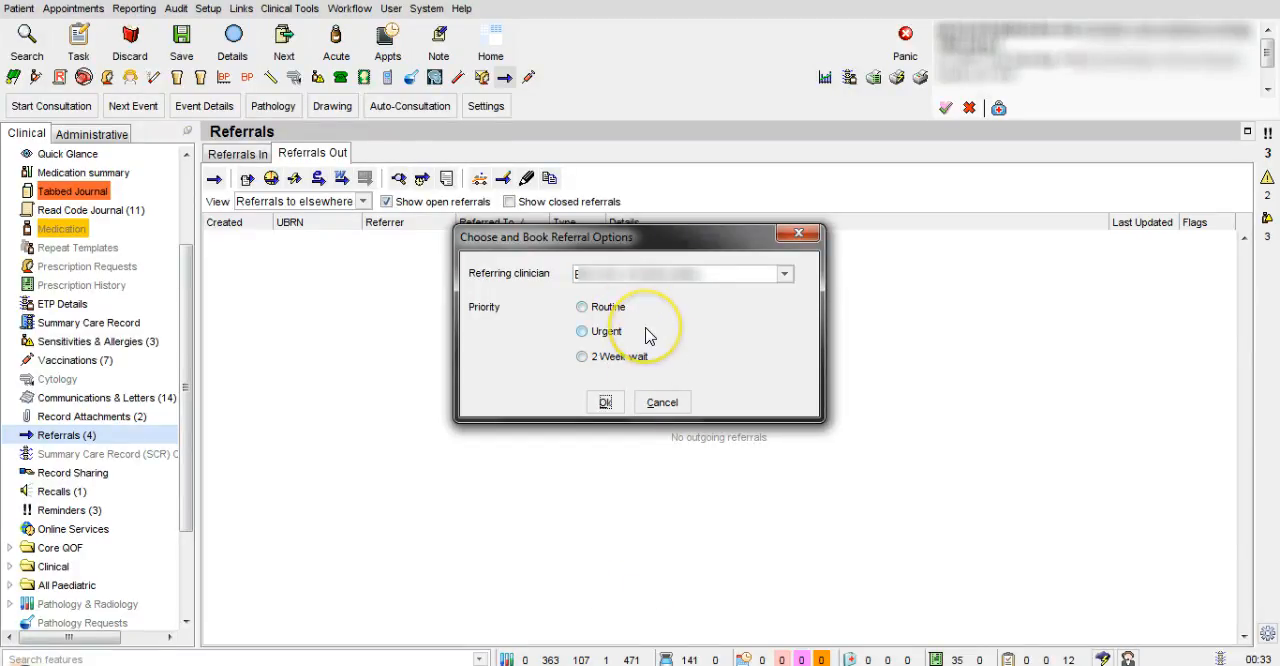
{"action": "left_click", "coordinate": [605, 312]}
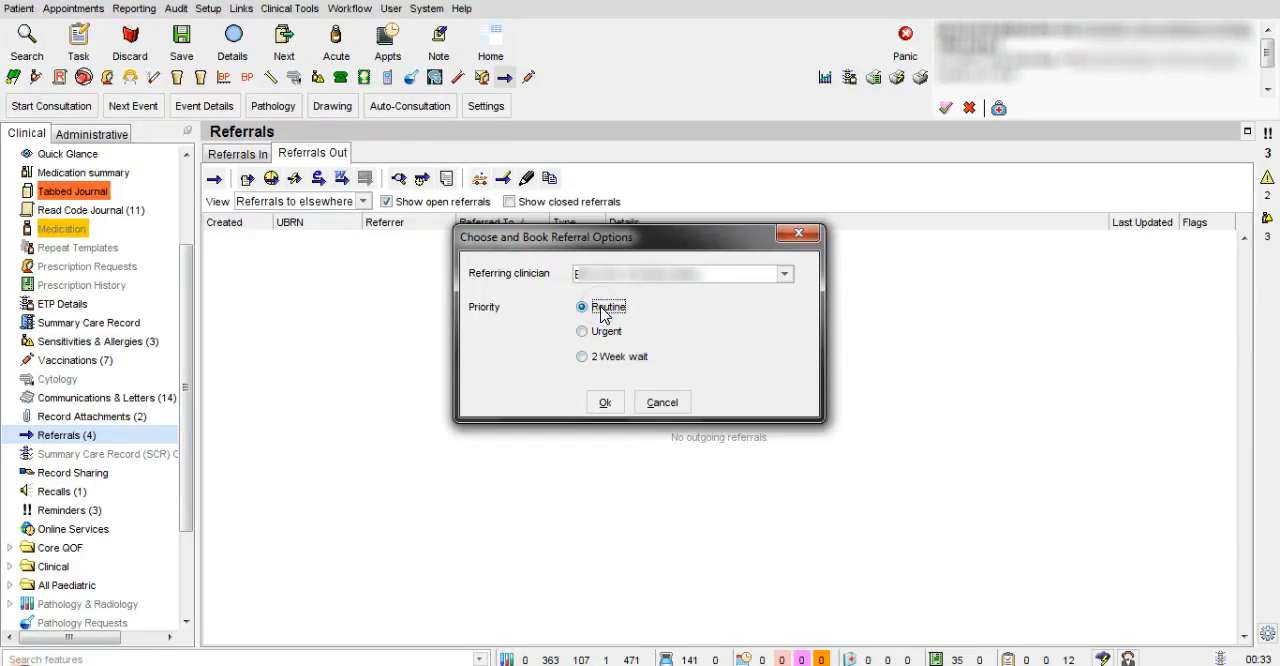
{"action": "left_click", "coordinate": [604, 405]}
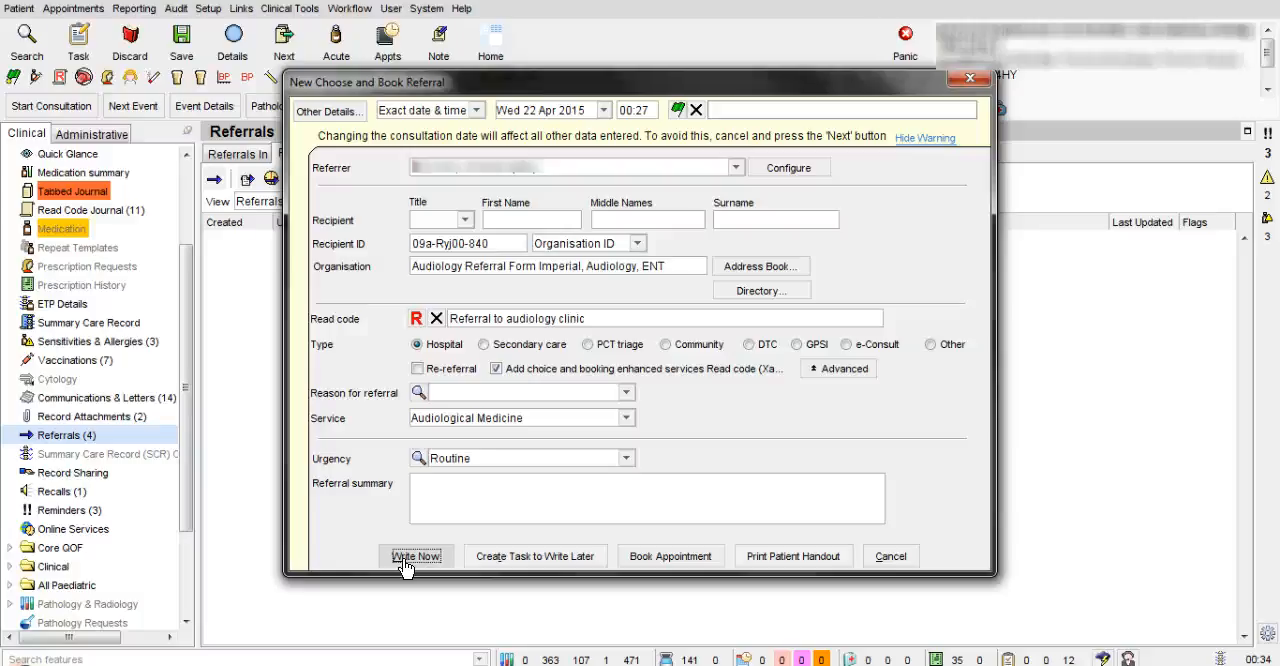
Create a task to write the new Choose and Book audiology referral later and dismiss the information message
{"action": "left_click", "coordinate": [555, 560]}
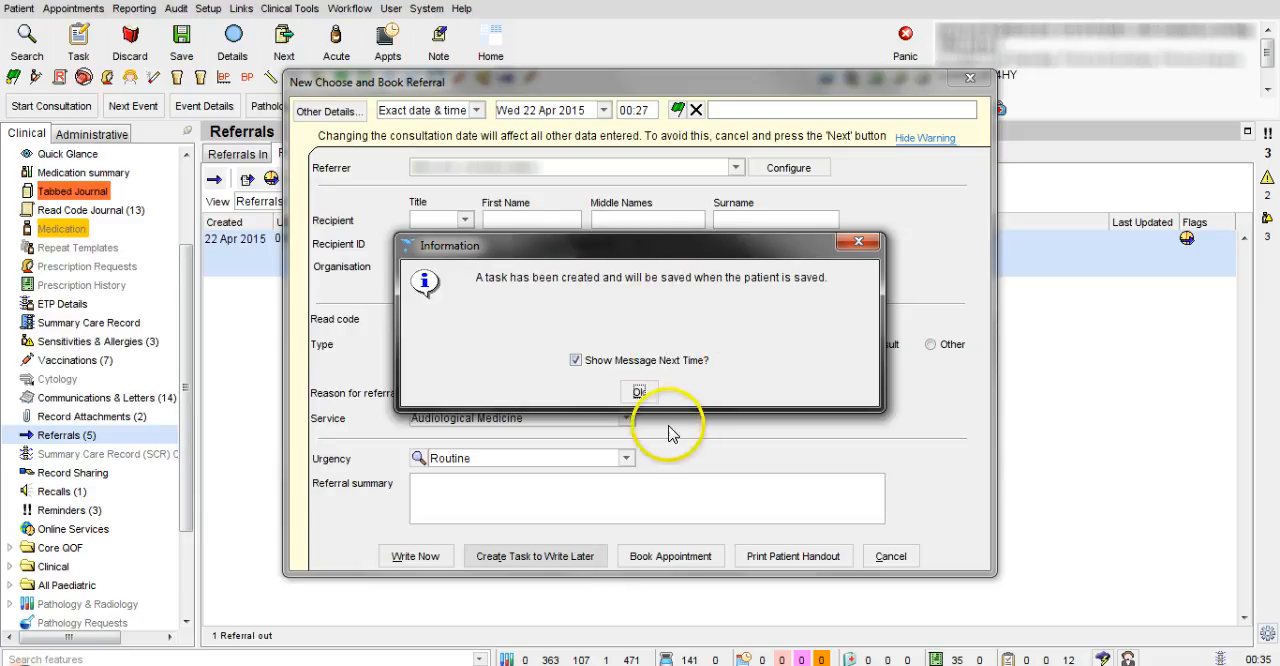
{"action": "left_click", "coordinate": [640, 393]}
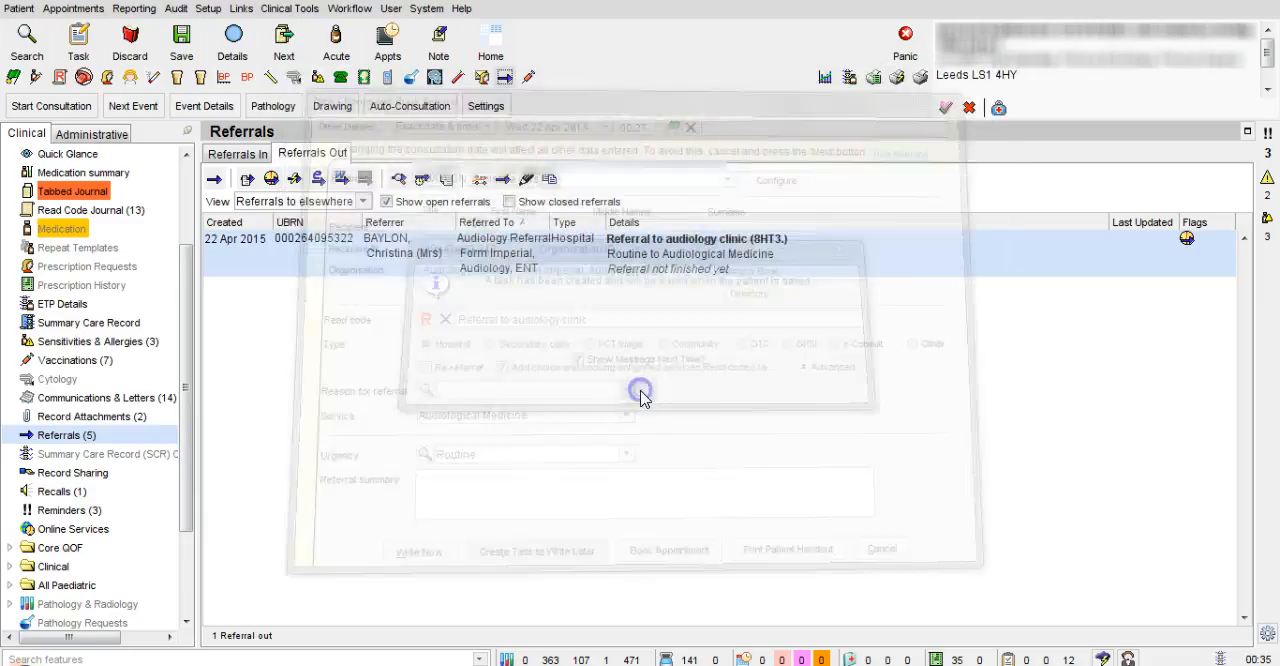
Check the patient's pending tasks in the administrative record, return to the clinical referrals, and save the patient record
{"action": "left_click", "coordinate": [96, 141]}
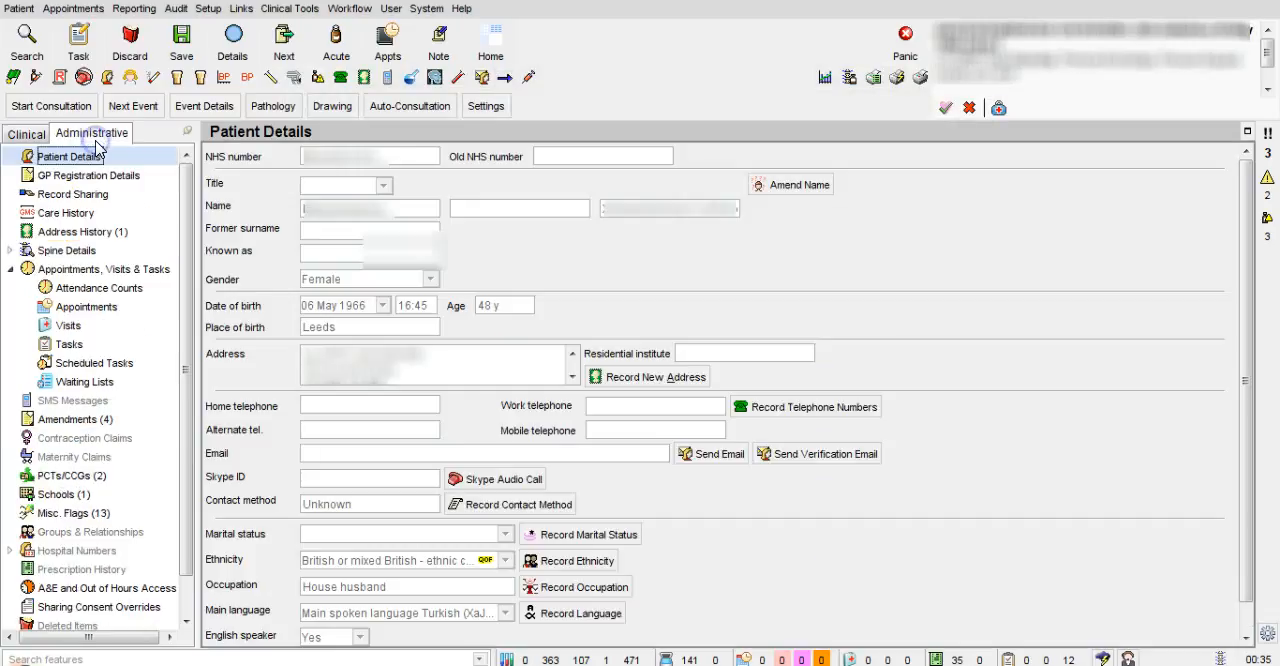
{"action": "left_click", "coordinate": [70, 344]}
{"action": "left_click", "coordinate": [322, 154]}
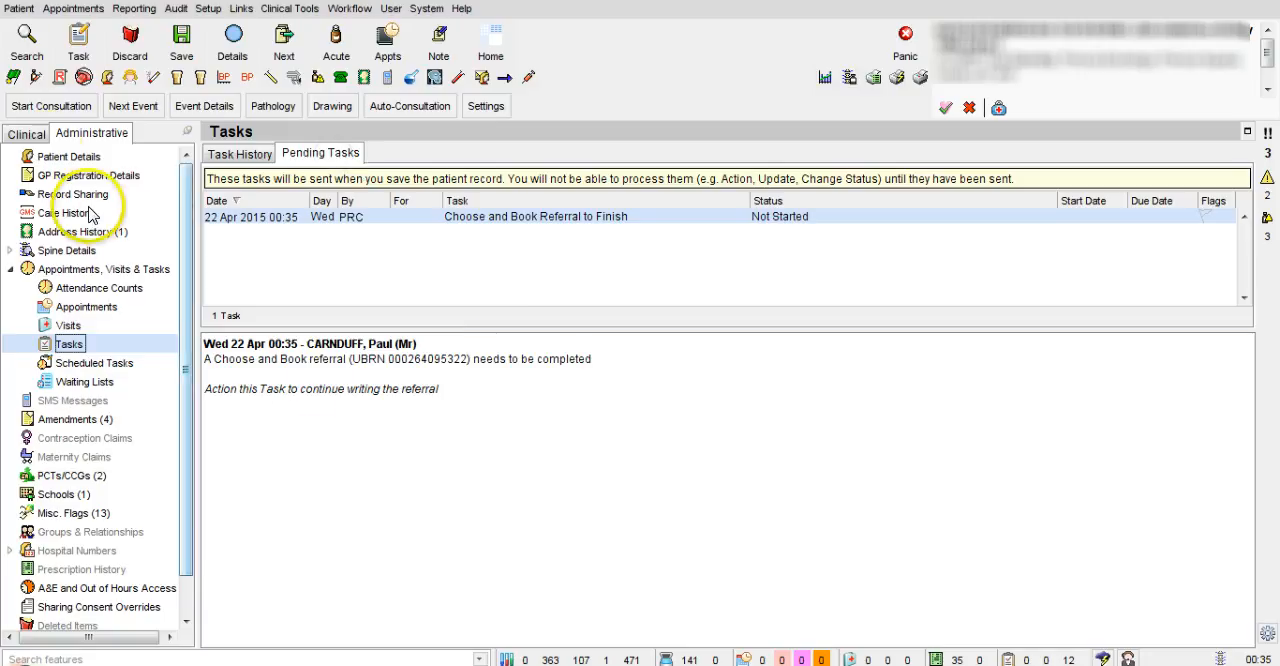
{"action": "left_click", "coordinate": [26, 134]}
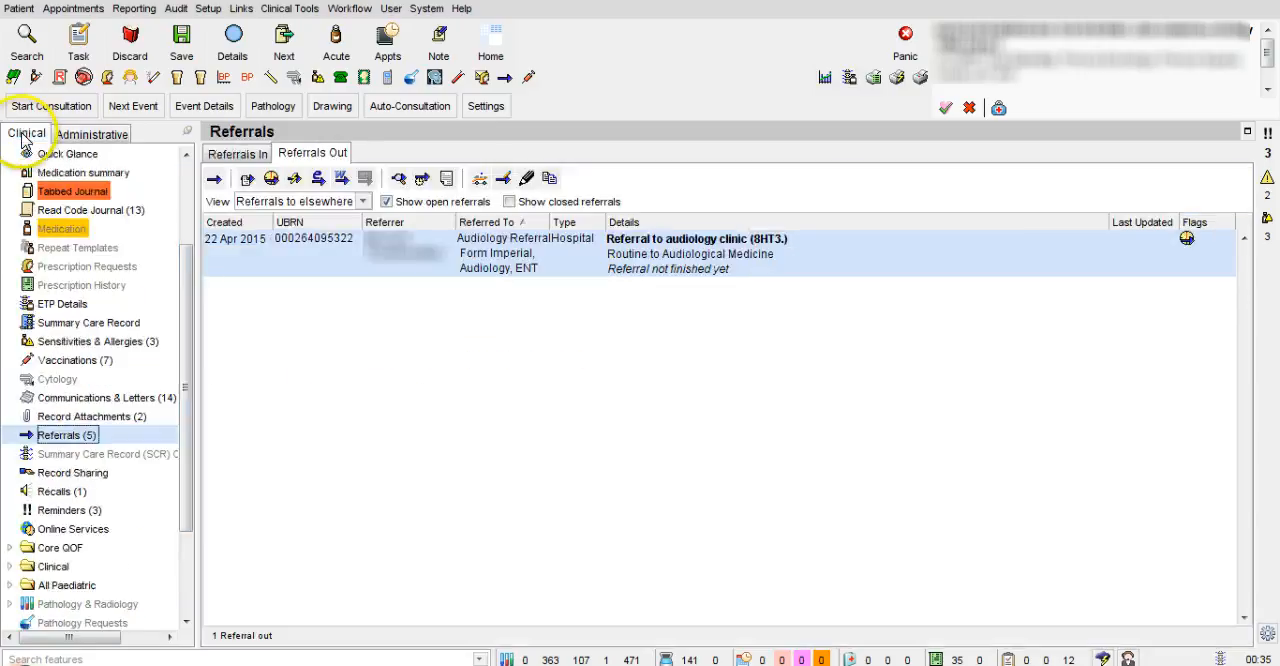
{"action": "left_click", "coordinate": [185, 50]}
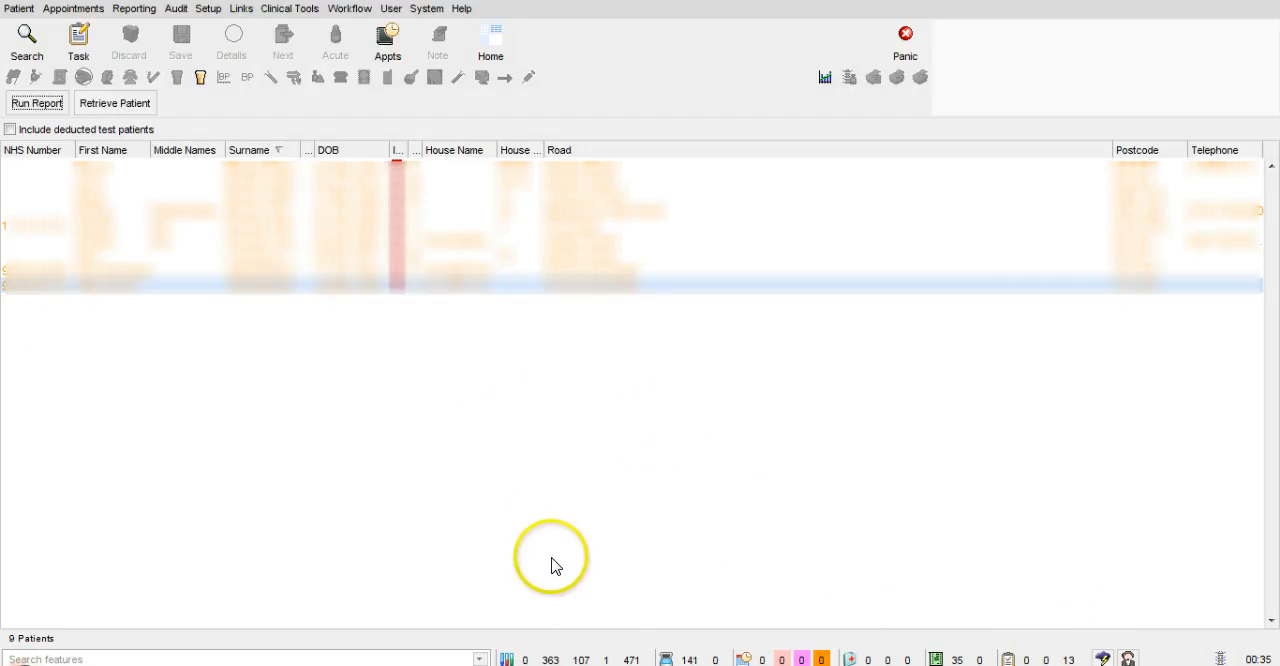
Action the unassigned task for the pending Choose and Book referral and continue writing that referral
{"action": "left_click", "coordinate": [1072, 659]}
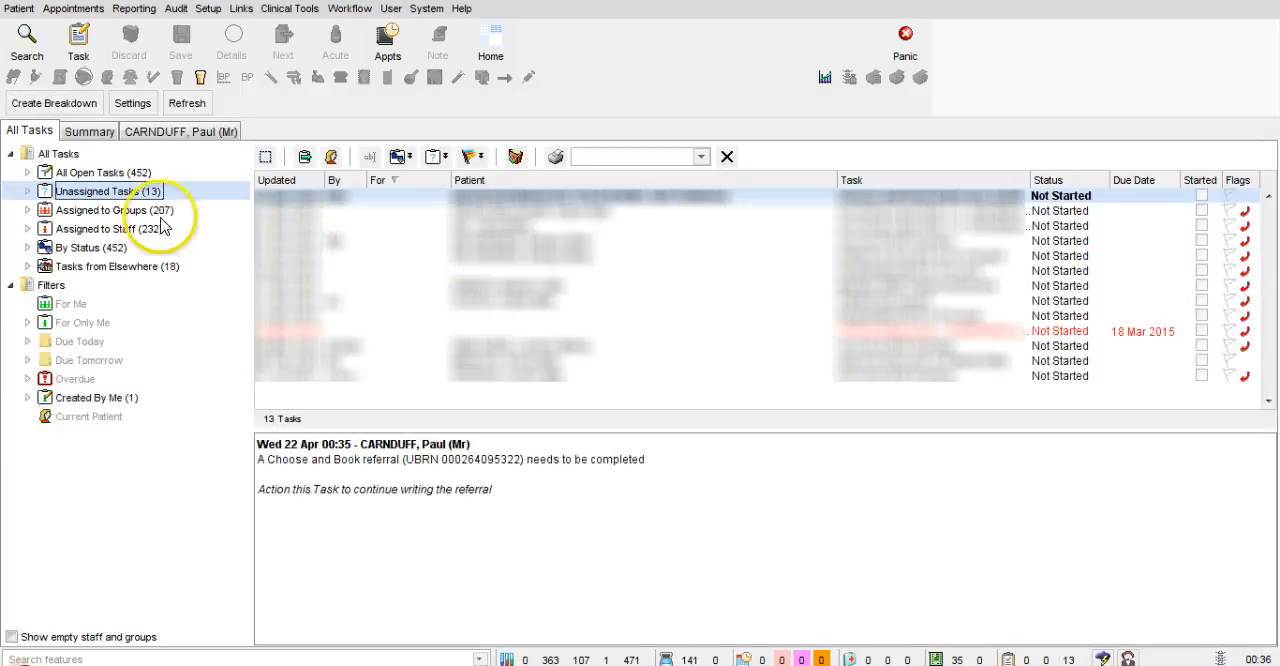
{"action": "left_click", "coordinate": [497, 195]}
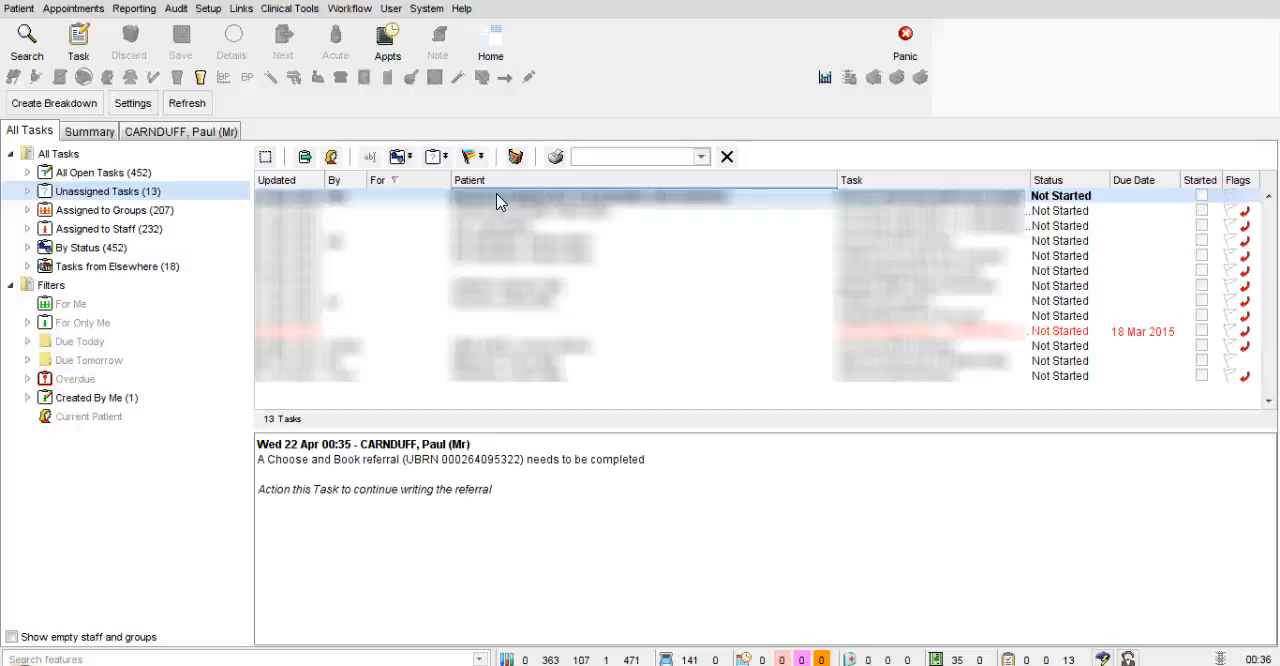
{"action": "right_click", "coordinate": [496, 193]}
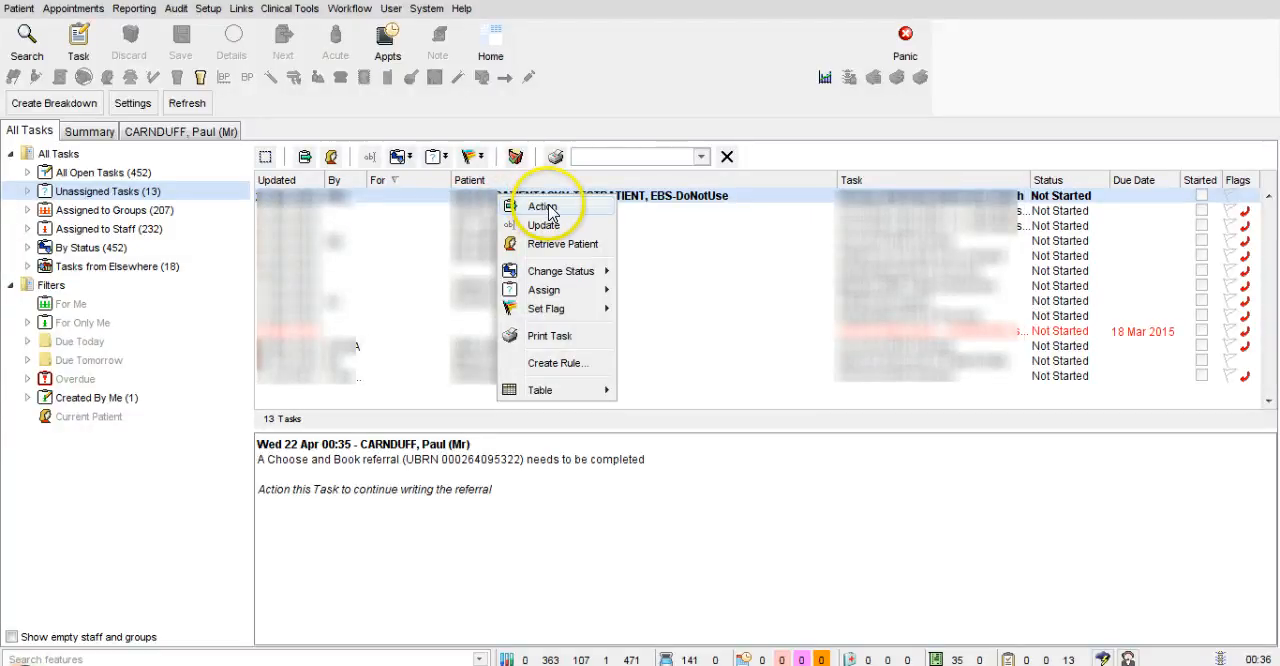
{"action": "left_click", "coordinate": [545, 207]}
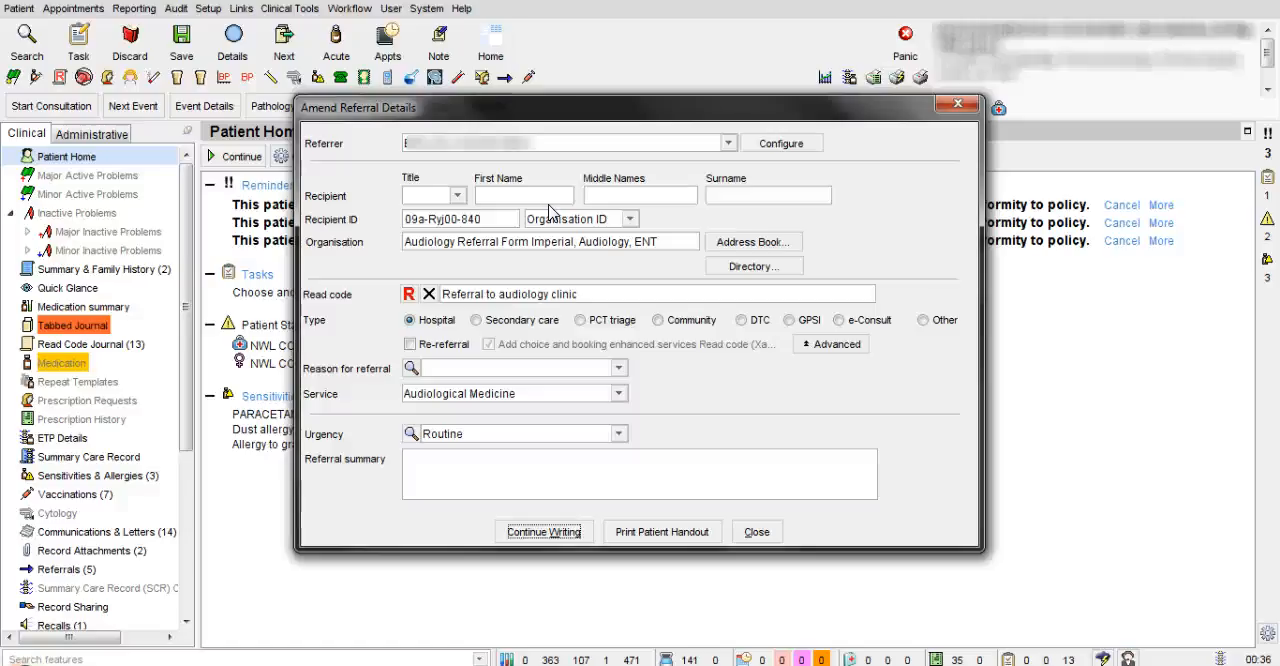
{"action": "left_click", "coordinate": [558, 532]}
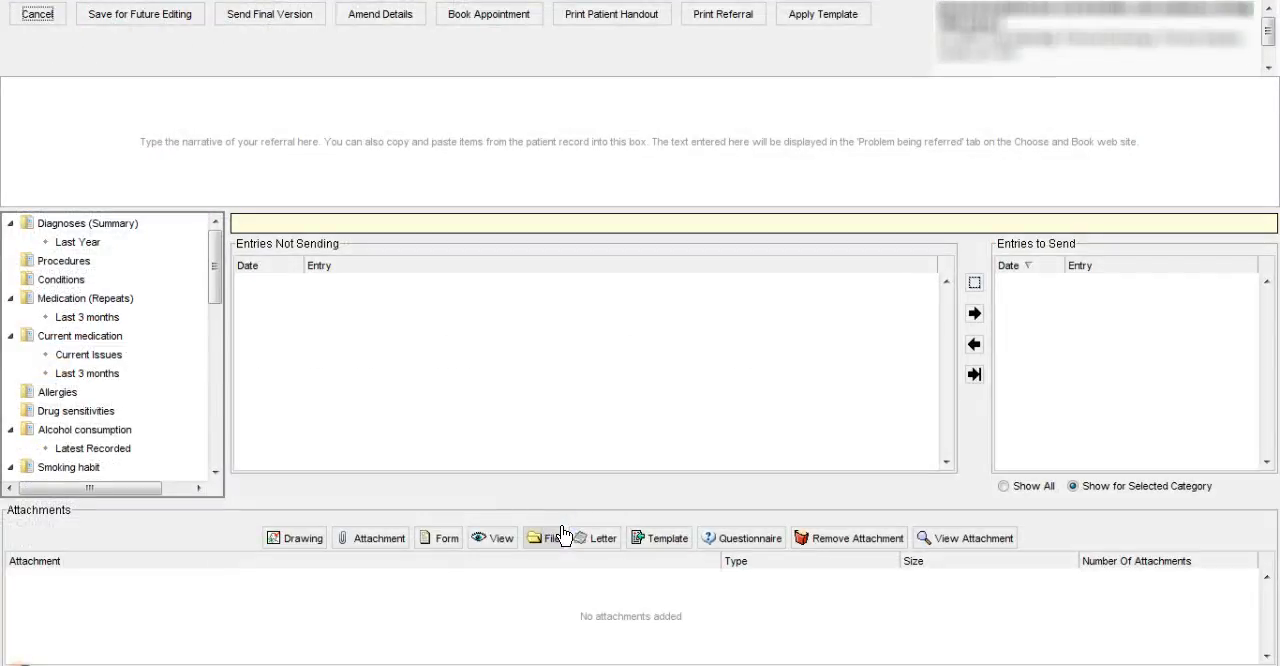
Examine the record entries available to send with the referral under Last Year, Conditions and Diagnoses (Summary)
{"action": "left_click", "coordinate": [586, 392]}
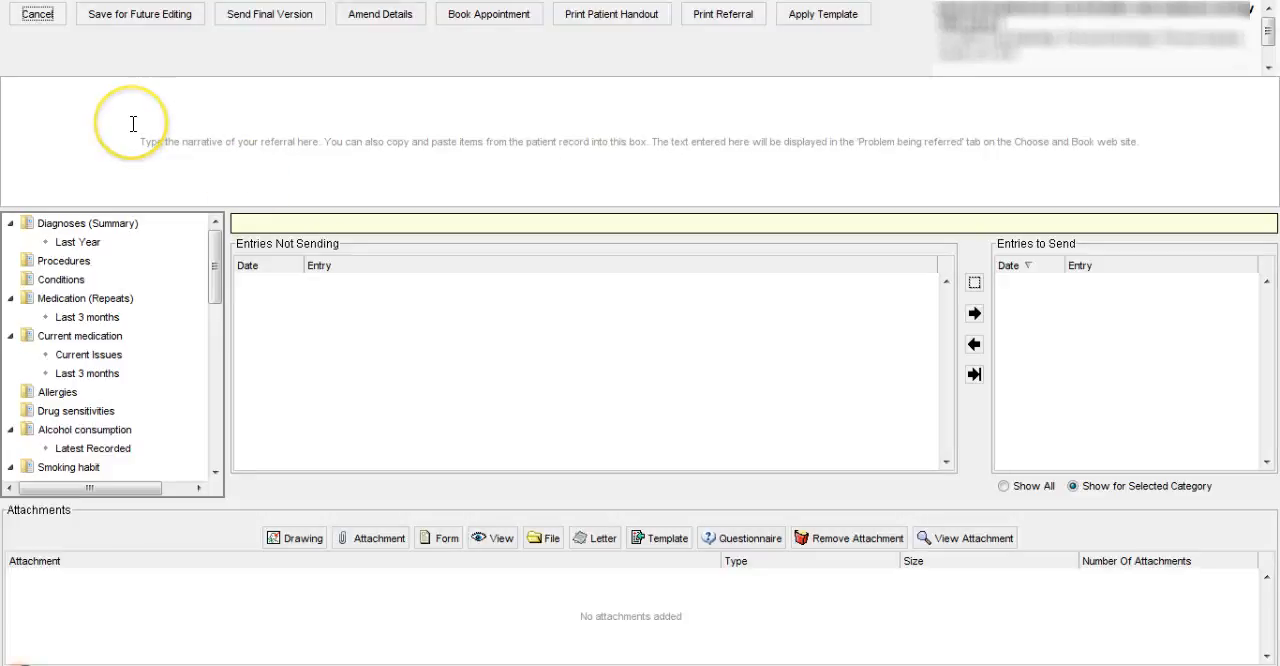
{"action": "left_click", "coordinate": [78, 245]}
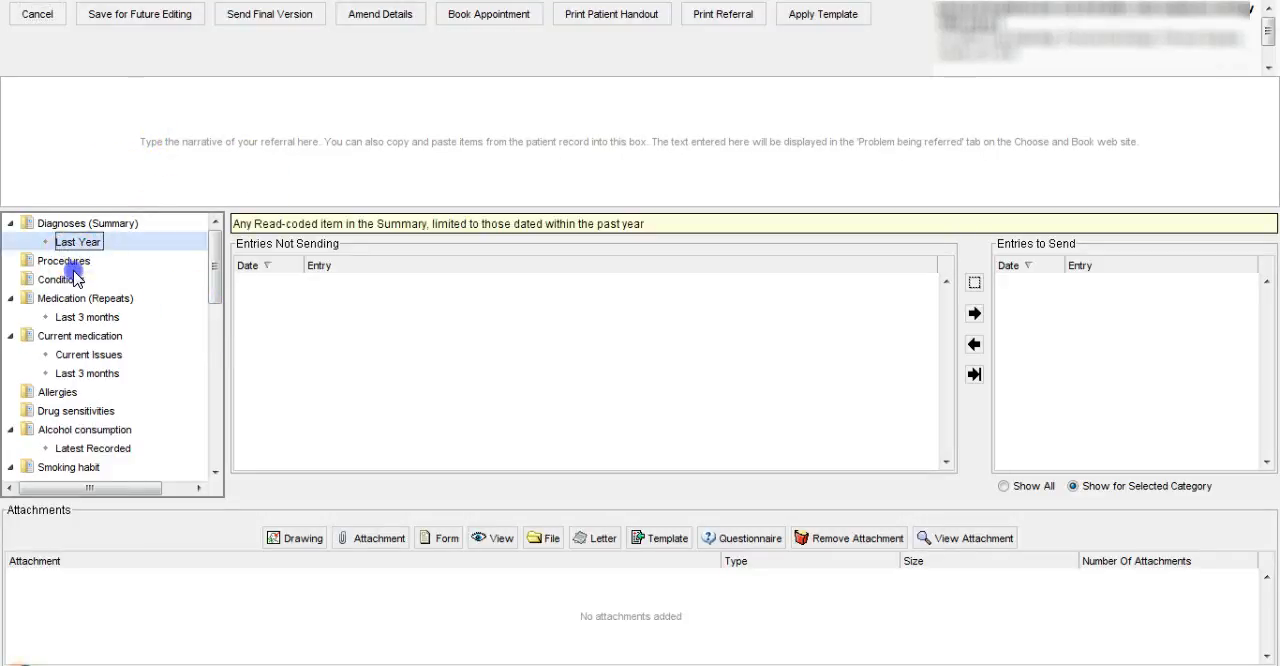
{"action": "left_click", "coordinate": [75, 279]}
{"action": "left_click", "coordinate": [92, 222]}
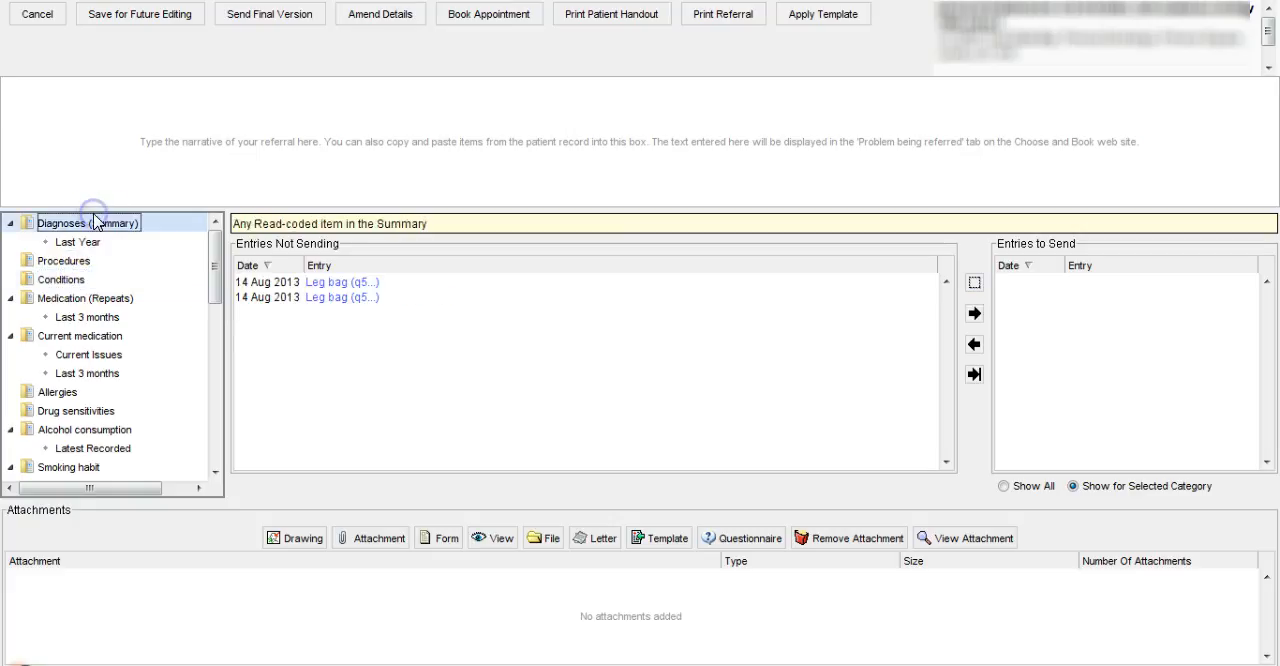
{"action": "left_click", "coordinate": [256, 298]}
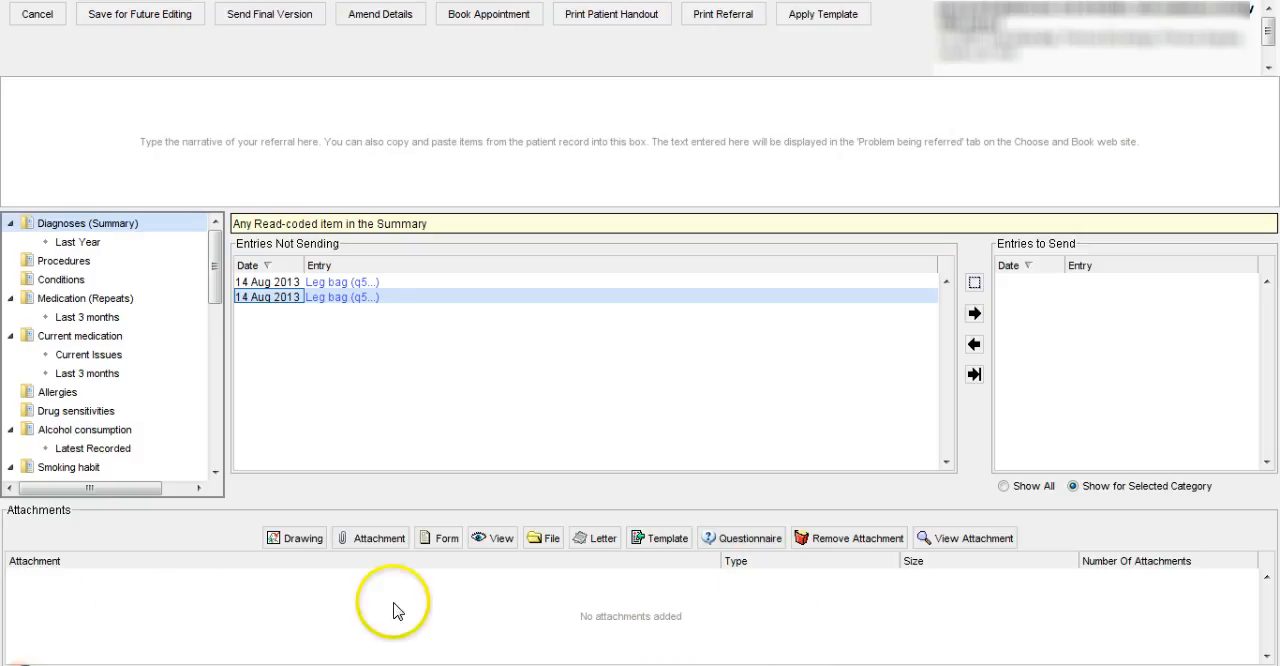
Create a new letter attachment for the referral with the patient's usual GP as sender and an address book entry as recipient
{"action": "left_click", "coordinate": [597, 539]}
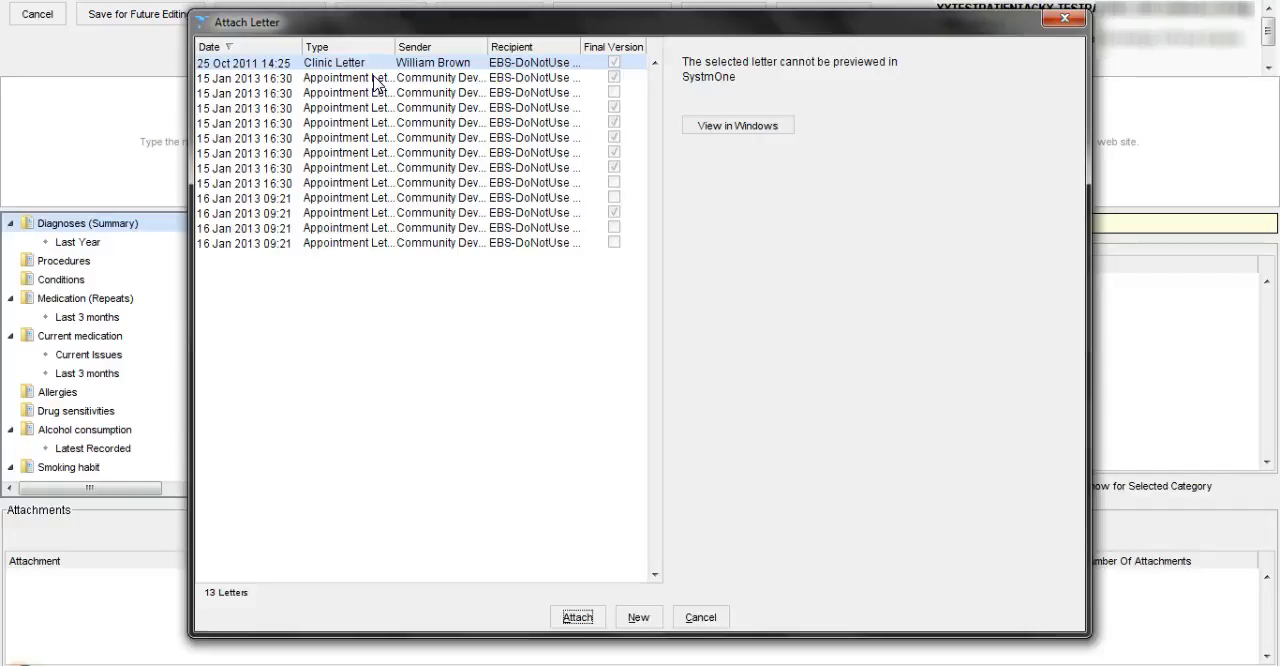
{"action": "left_click", "coordinate": [463, 79]}
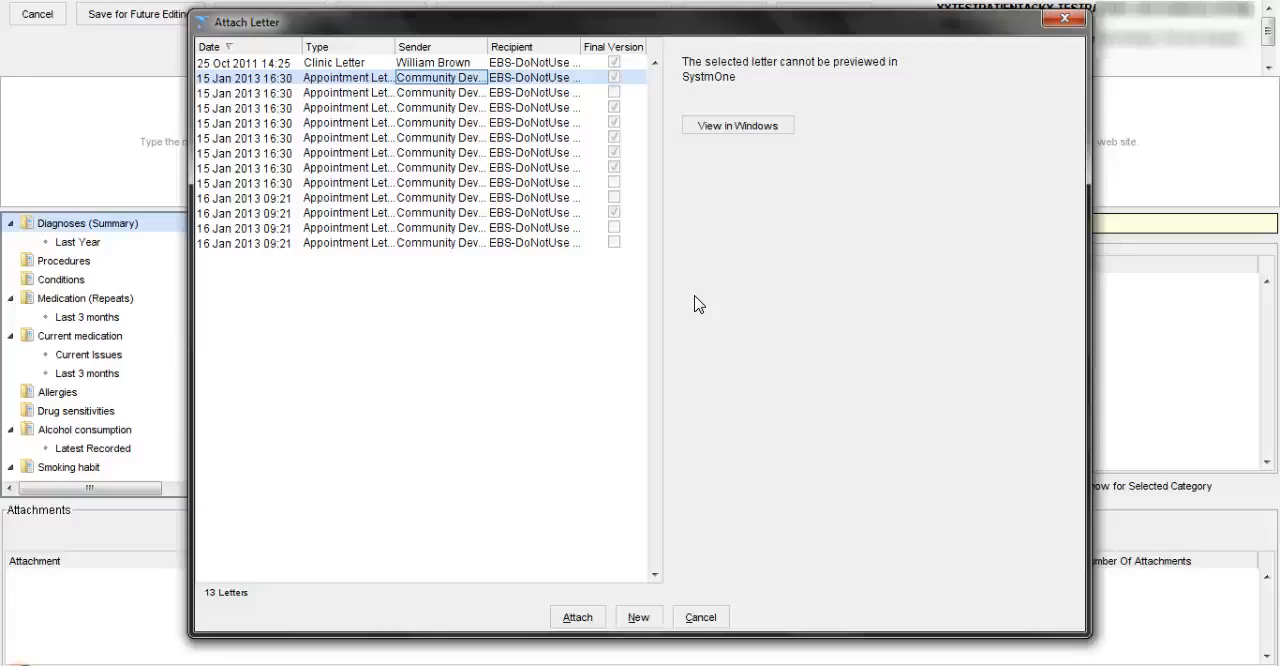
{"action": "left_click", "coordinate": [638, 620]}
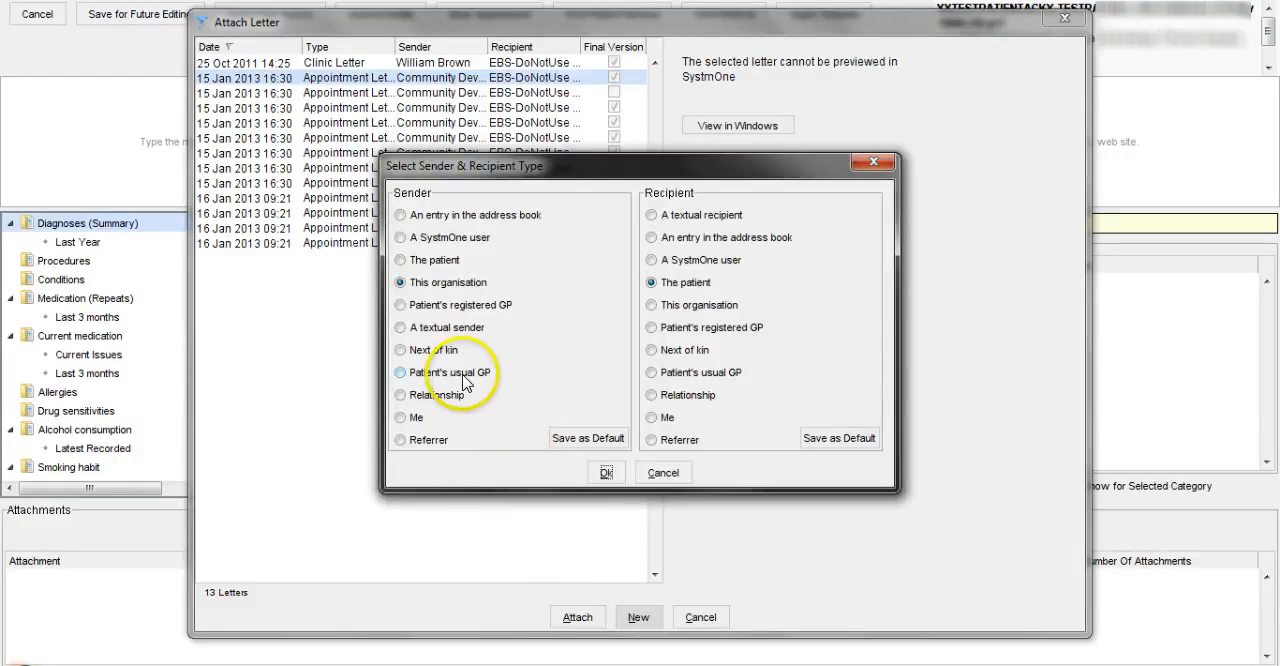
{"action": "left_click", "coordinate": [401, 372]}
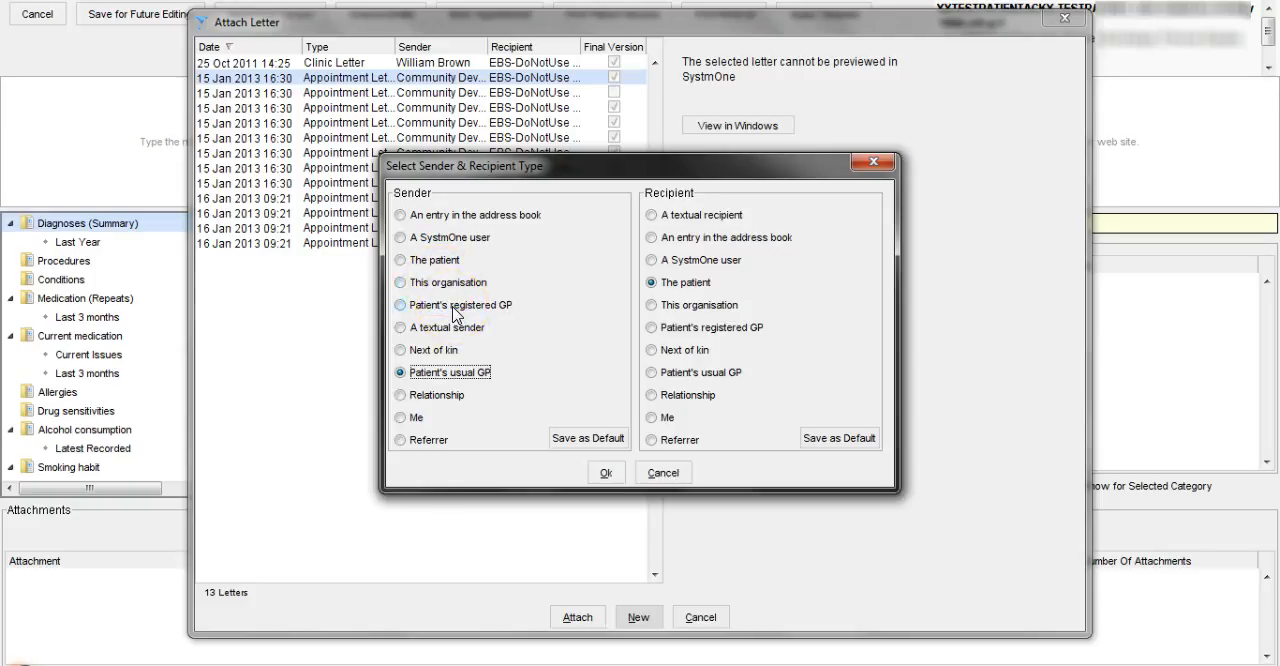
{"action": "left_click", "coordinate": [651, 239]}
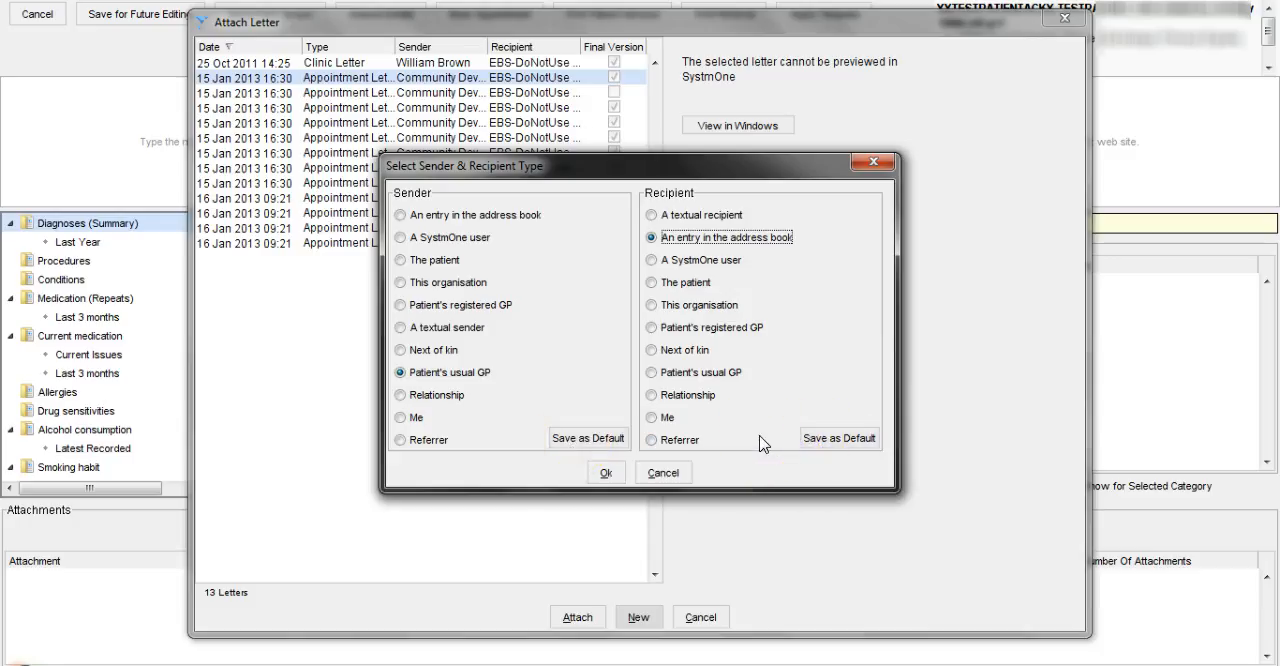
{"action": "left_click", "coordinate": [607, 471]}
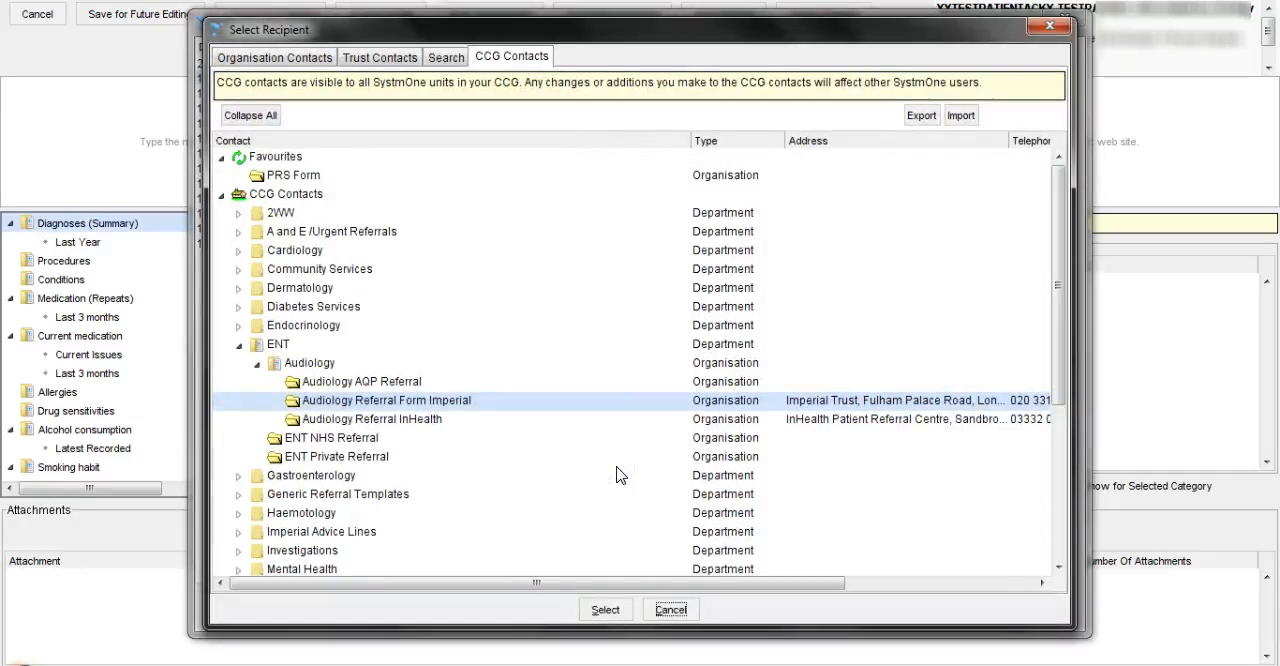
Choose PRS Form from the z-admin group of the CCG contacts as the letter's recipient
{"action": "left_click_drag", "start_coordinate": [1059, 294], "coordinate": [1059, 437]}
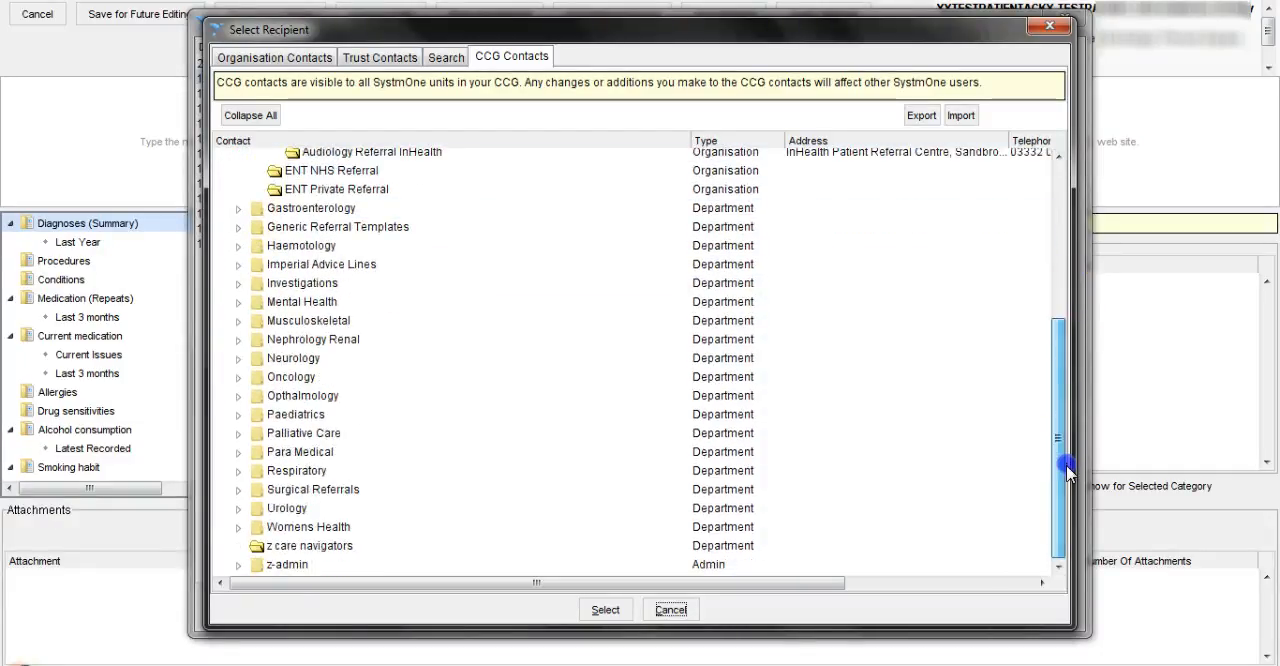
{"action": "left_click", "coordinate": [241, 564]}
{"action": "left_click_drag", "start_coordinate": [1062, 458], "coordinate": [1060, 569]}
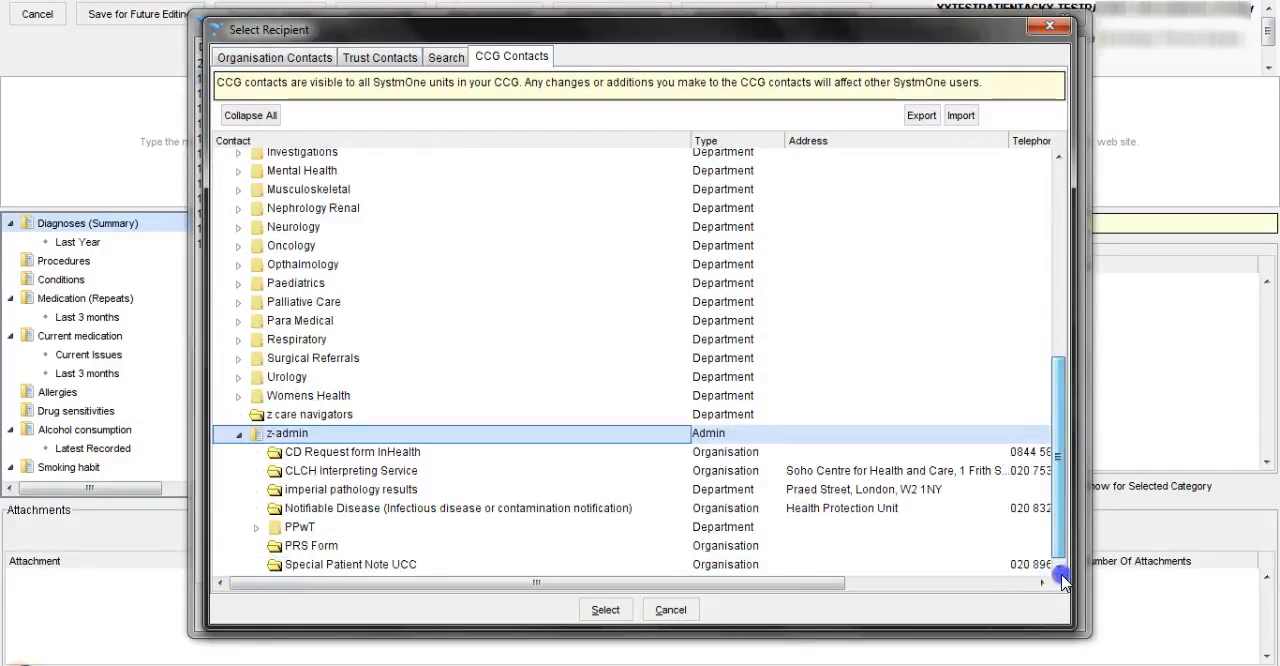
{"action": "left_click", "coordinate": [312, 545]}
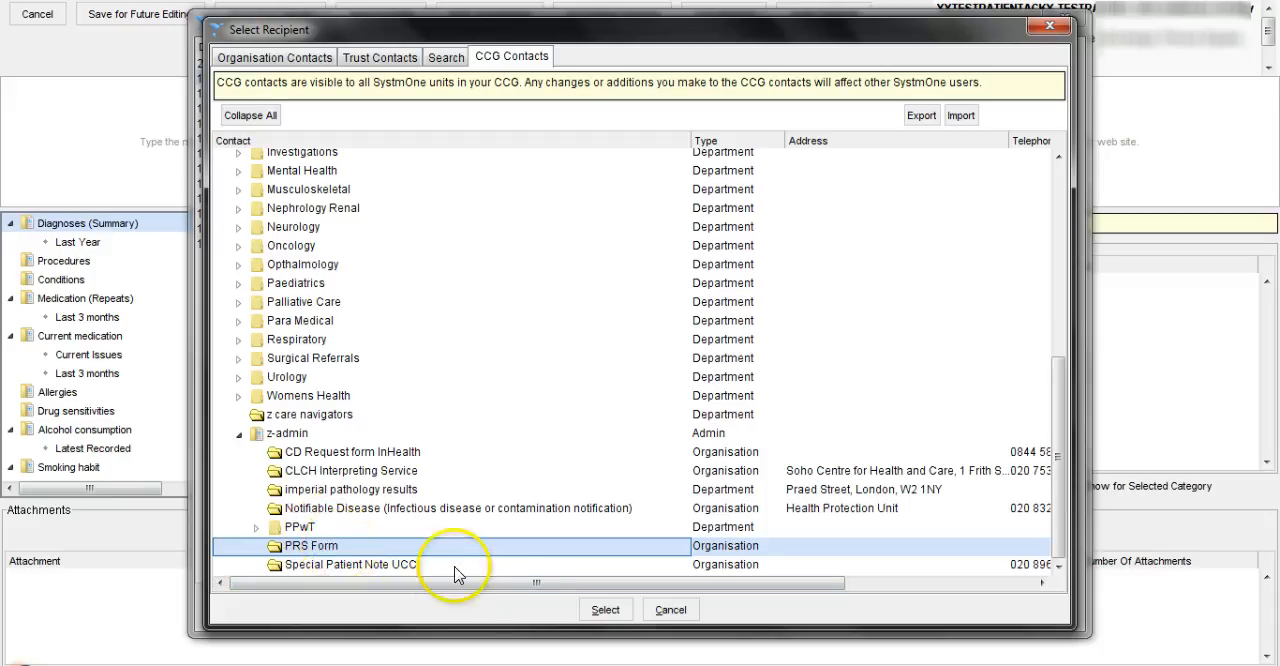
{"action": "left_click", "coordinate": [592, 613]}
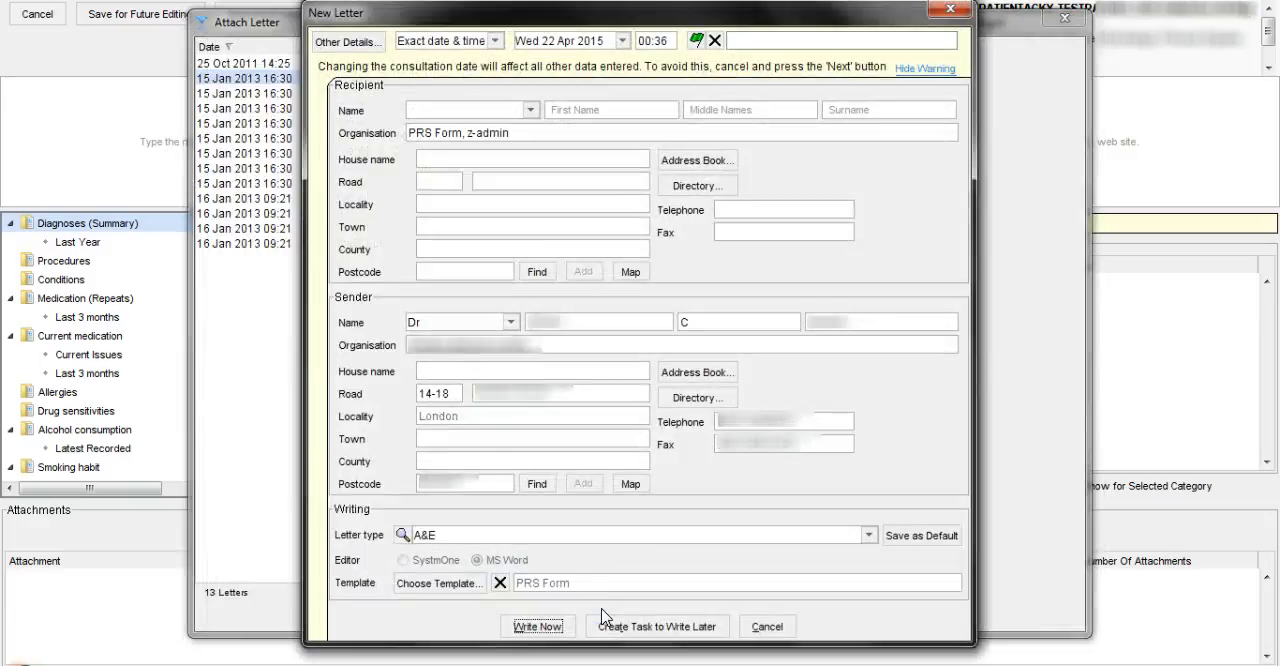
Set the letter type to Choose And Book Referral and save it as the default
{"action": "left_click", "coordinate": [784, 409]}
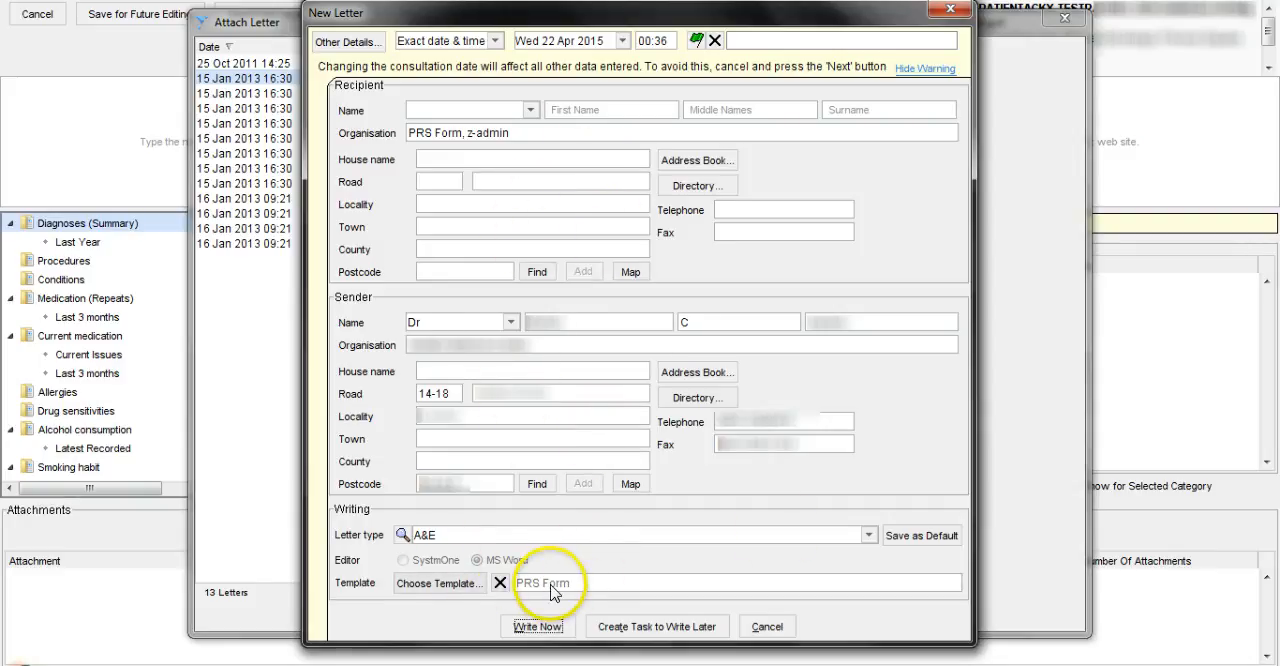
{"action": "left_click", "coordinate": [868, 535]}
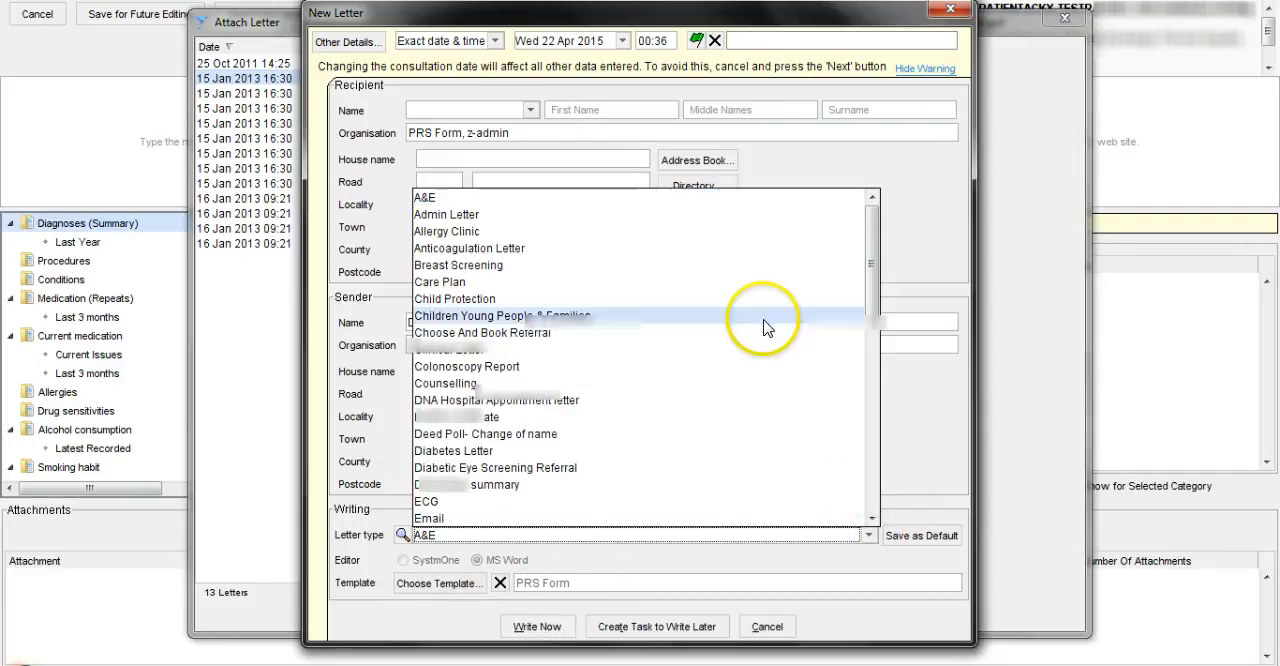
{"action": "left_click", "coordinate": [736, 333]}
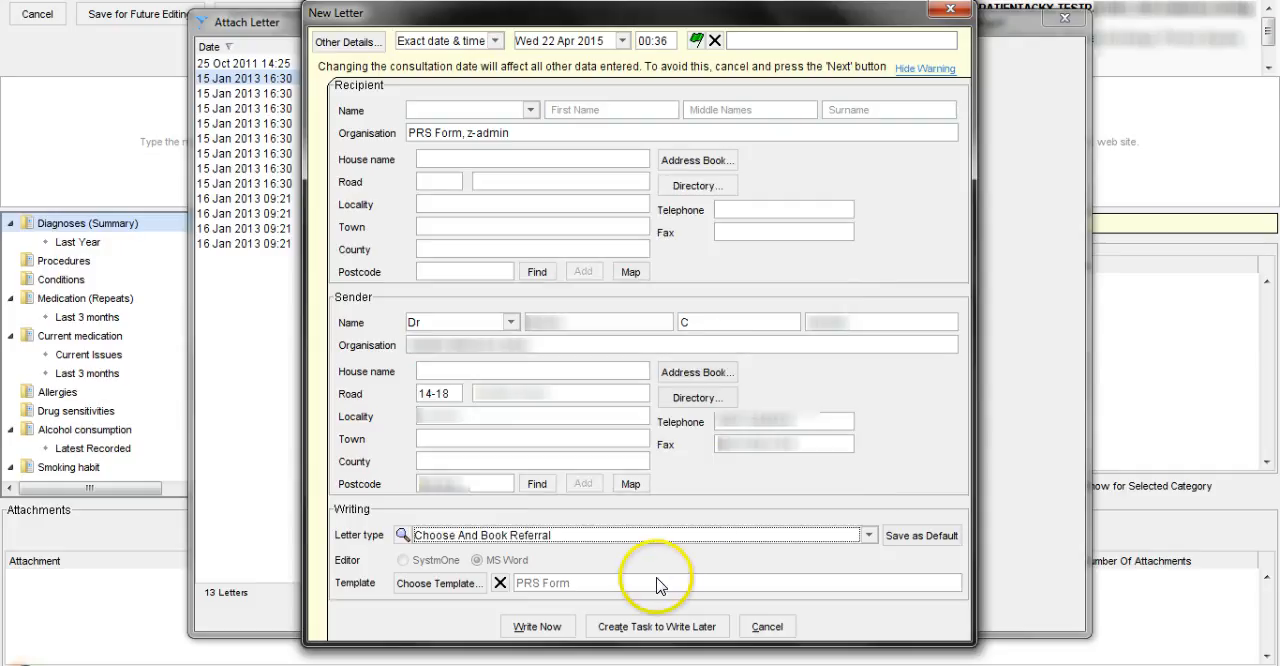
{"action": "left_click", "coordinate": [915, 543]}
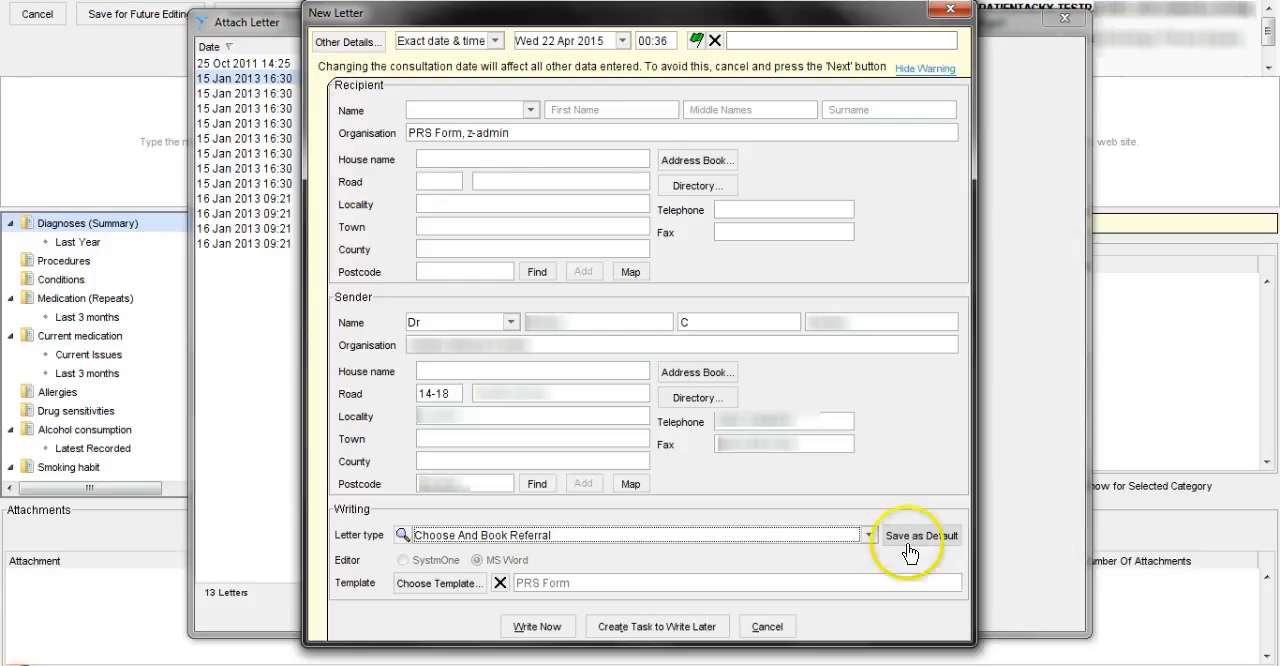
{"action": "left_click", "coordinate": [737, 565]}
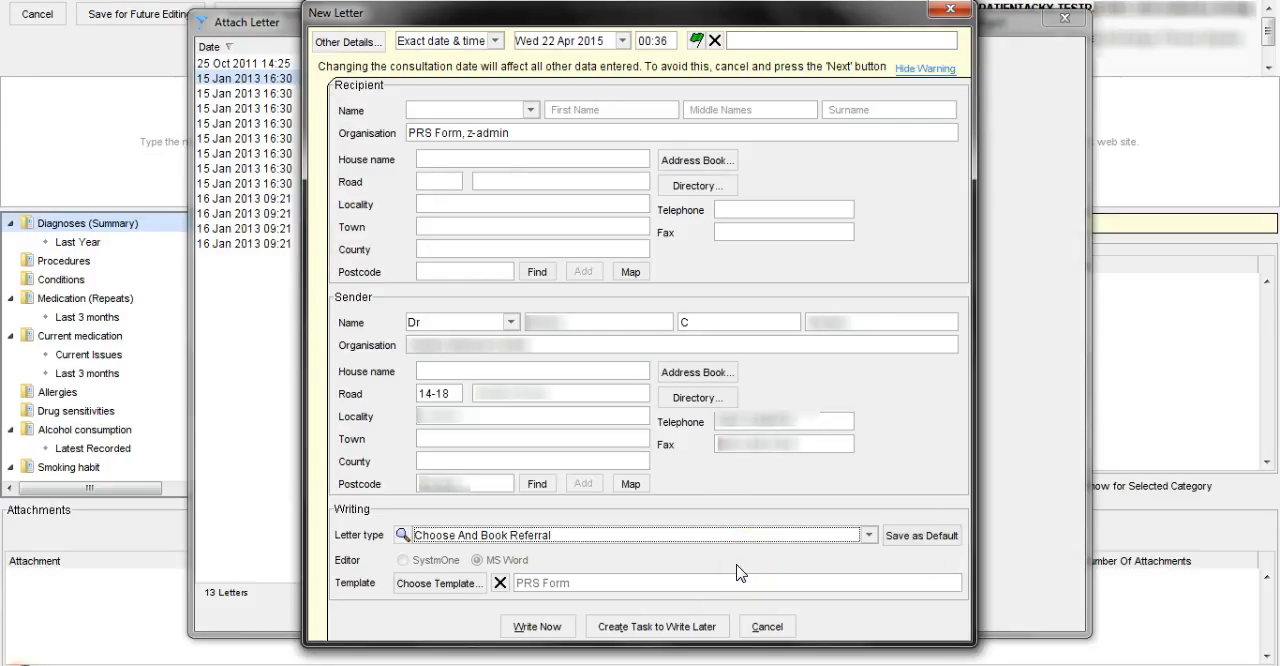
Start writing the PRS Form letter immediately instead of creating a task for it
{"action": "left_click", "coordinate": [546, 640]}
{"action": "left_click", "coordinate": [654, 634]}
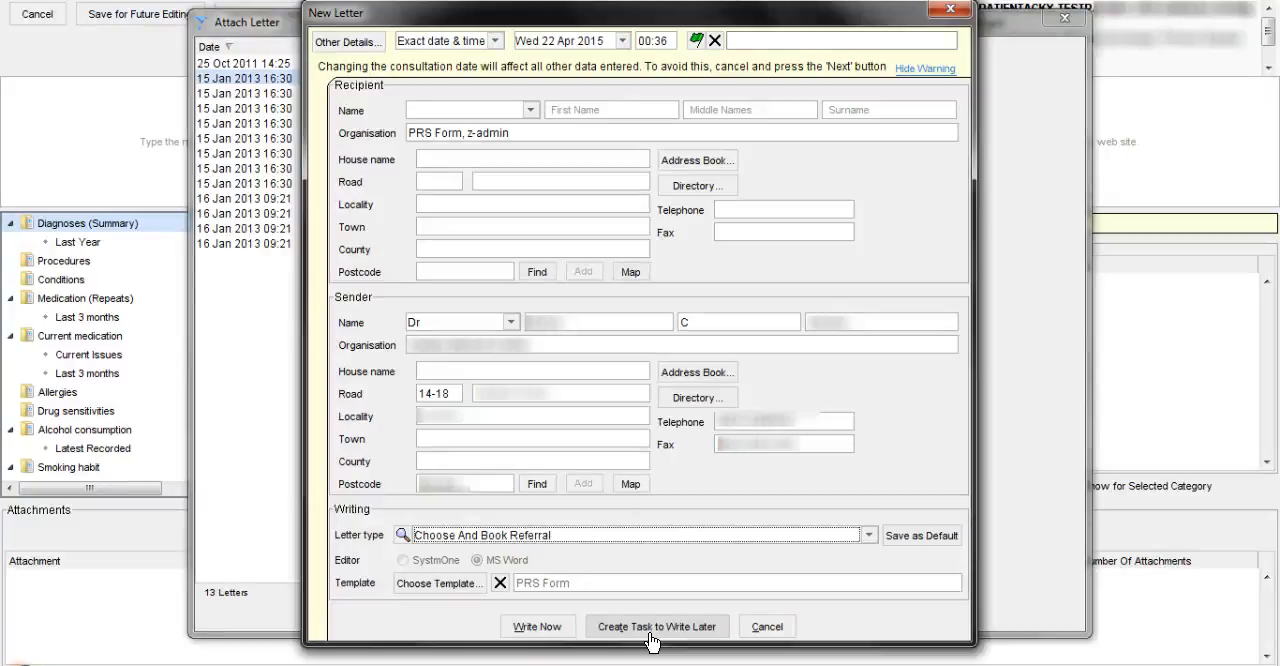
{"action": "left_click", "coordinate": [668, 641]}
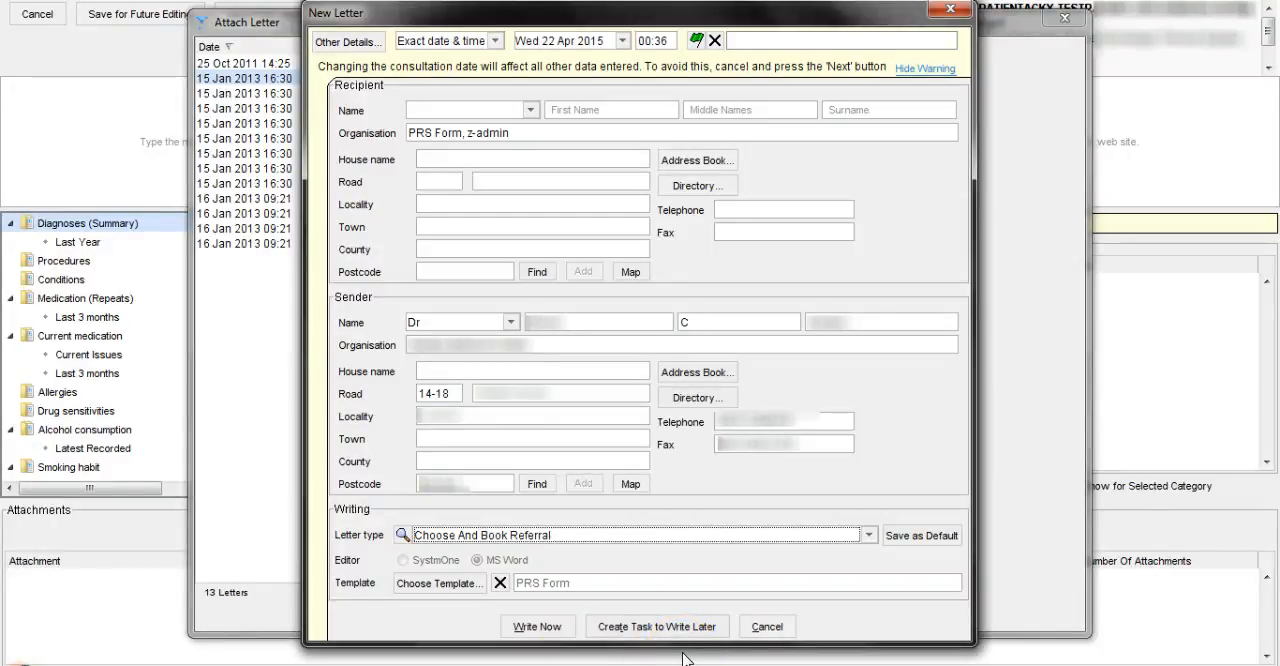
{"action": "left_click", "coordinate": [515, 630]}
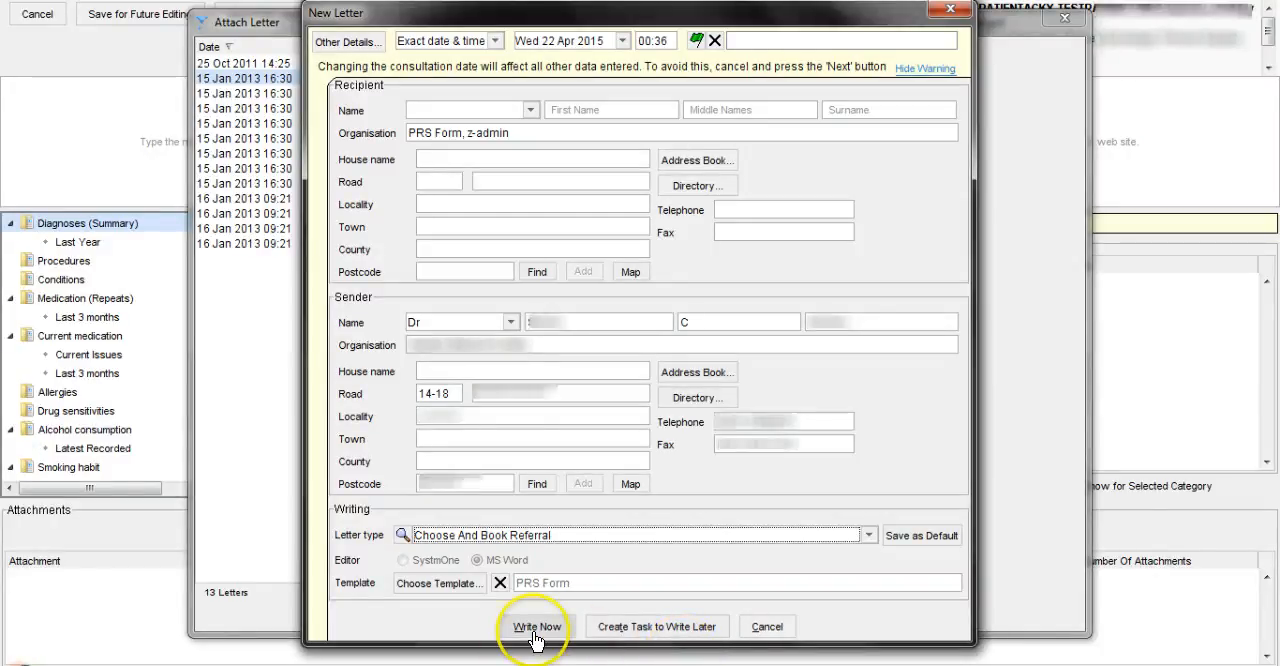
{"action": "left_click", "coordinate": [535, 632]}
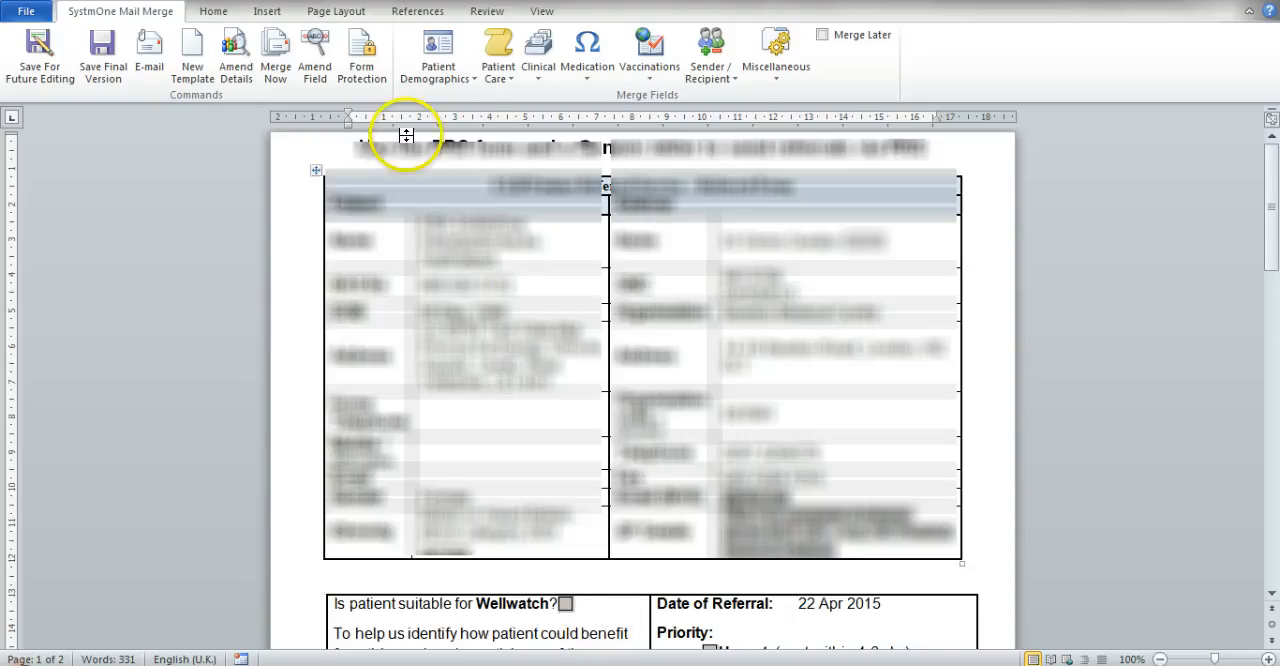
Turn on form protection, tick Depression among the patient's conditions, and enter "type" as the consultant speciality
{"action": "left_click", "coordinate": [371, 76]}
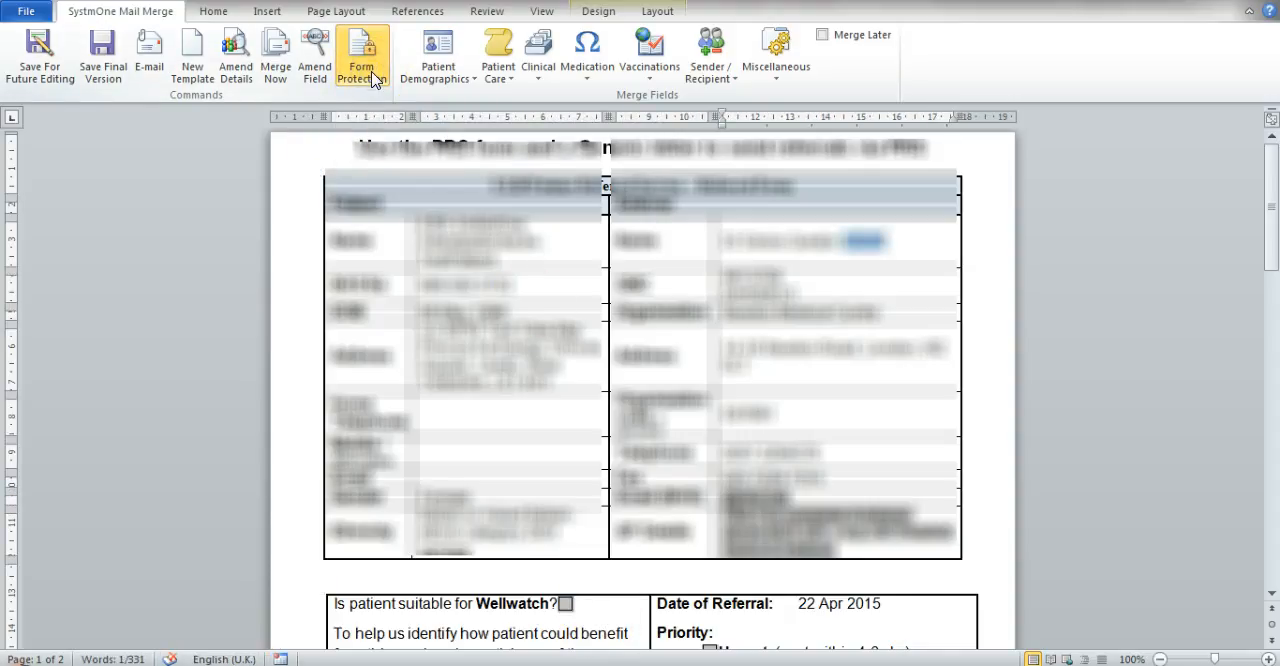
{"action": "left_click_drag", "start_coordinate": [1271, 197], "coordinate": [1273, 315]}
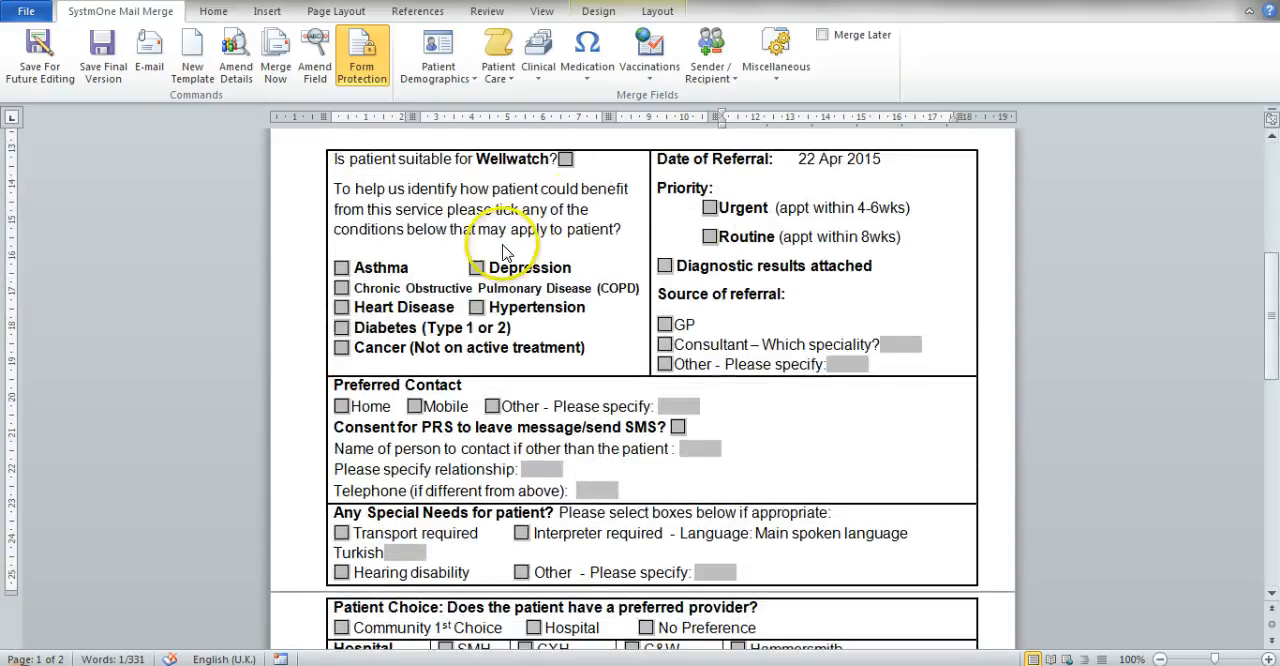
{"action": "left_click", "coordinate": [476, 267]}
{"action": "left_click", "coordinate": [900, 344]}
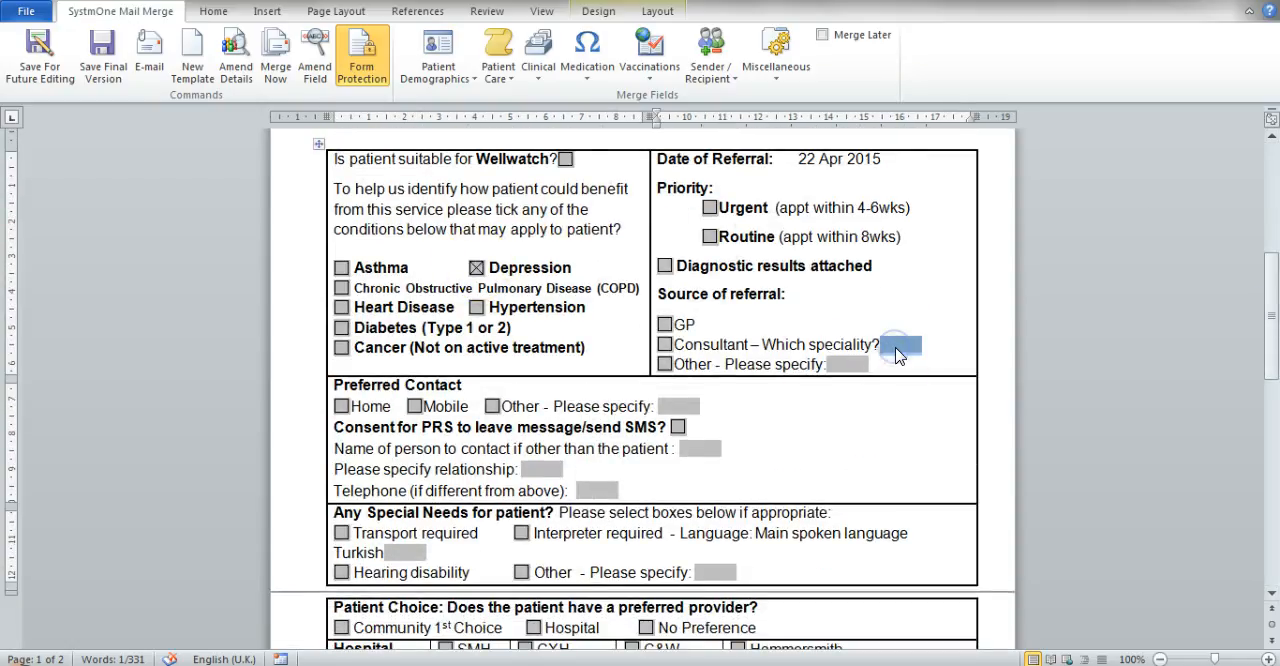
{"action": "type", "text": "type"}
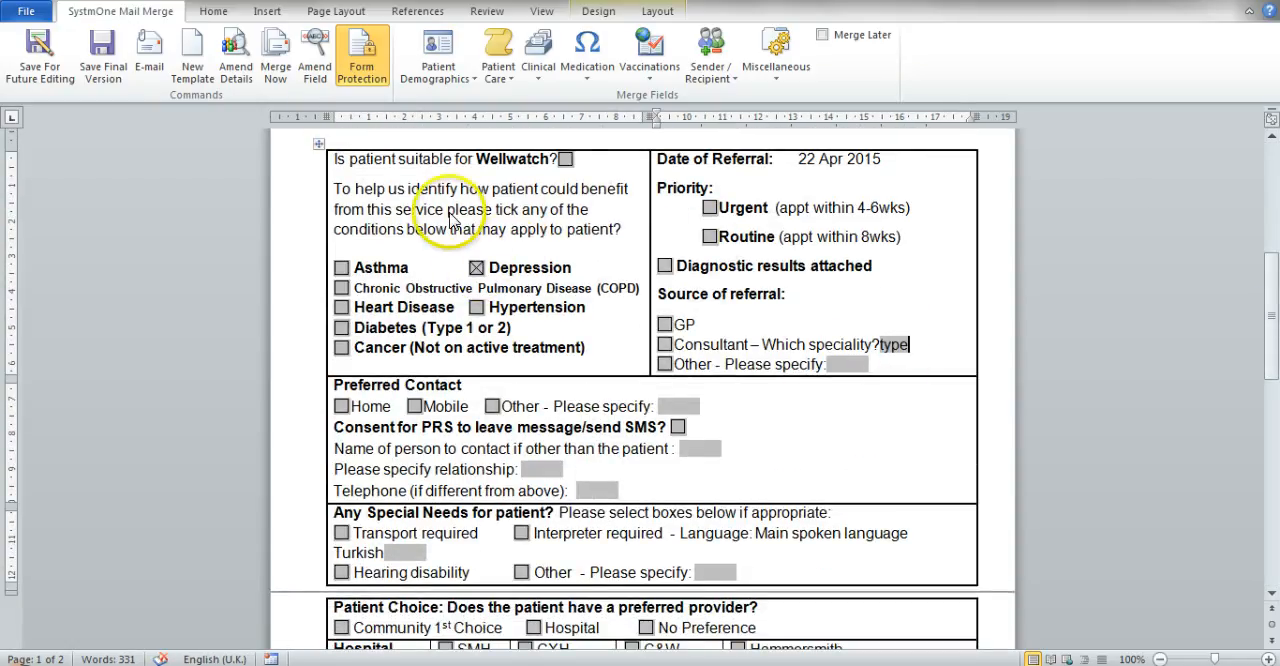
Turn off form protection and save the PRS Form letter as a final version that can no longer be edited
{"action": "left_click", "coordinate": [361, 66]}
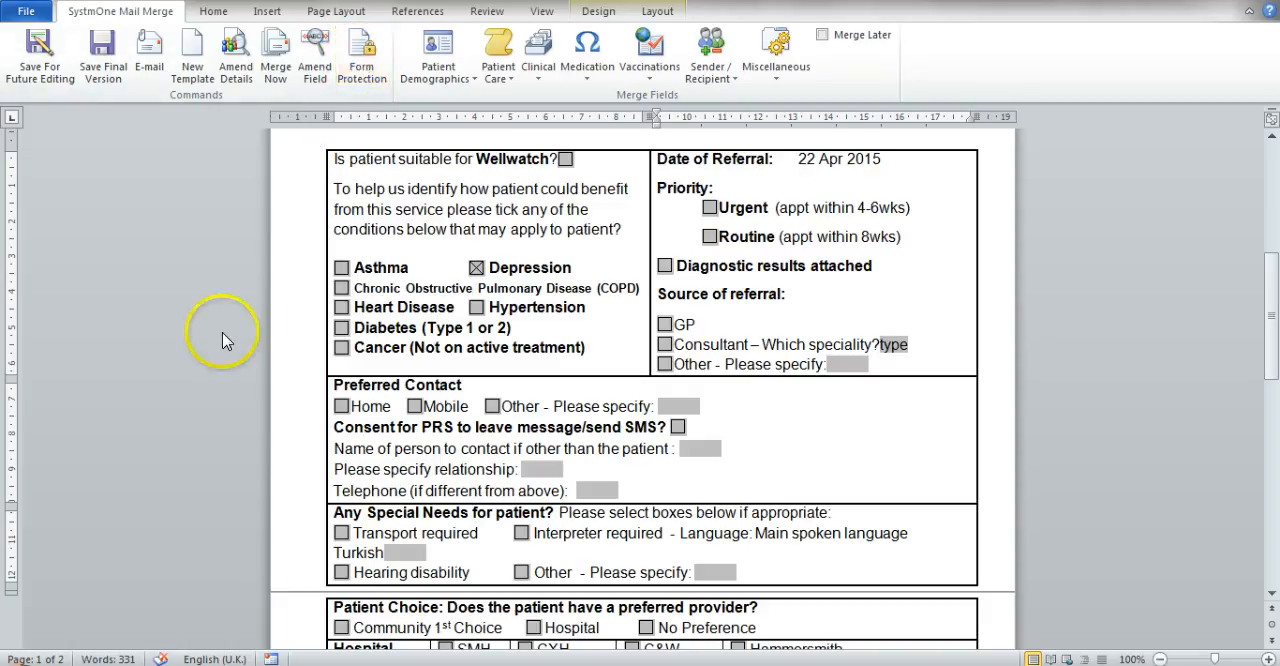
{"action": "left_click", "coordinate": [50, 80]}
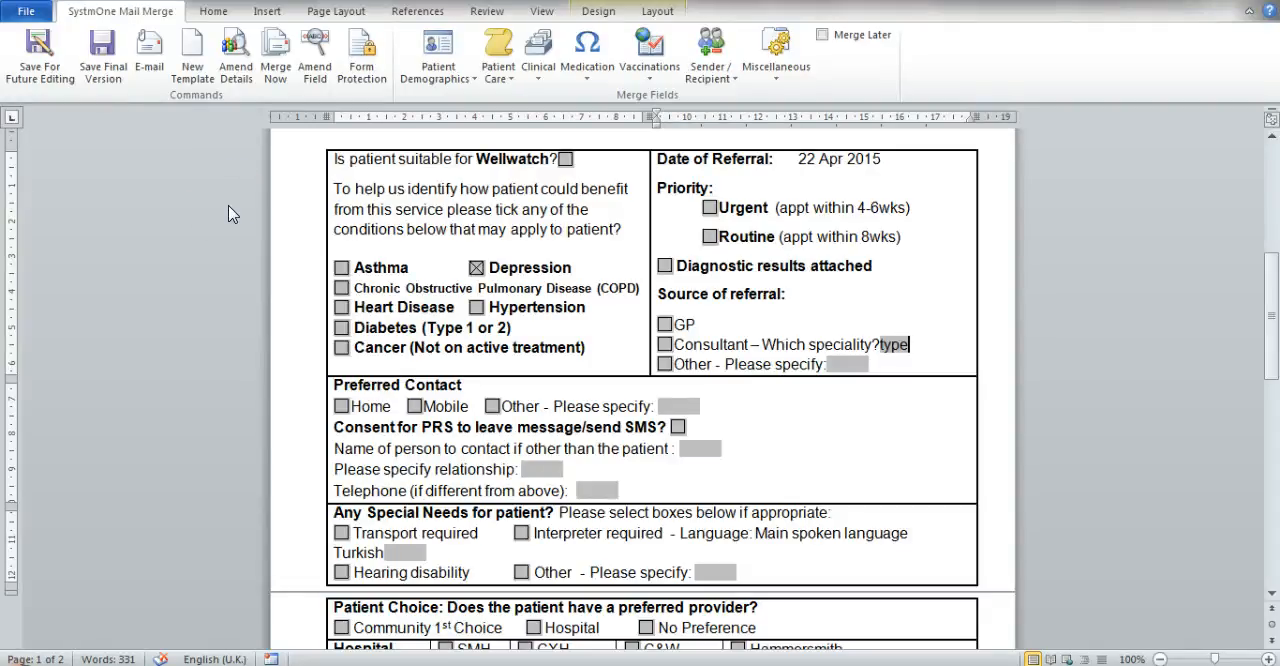
{"action": "left_click", "coordinate": [105, 85]}
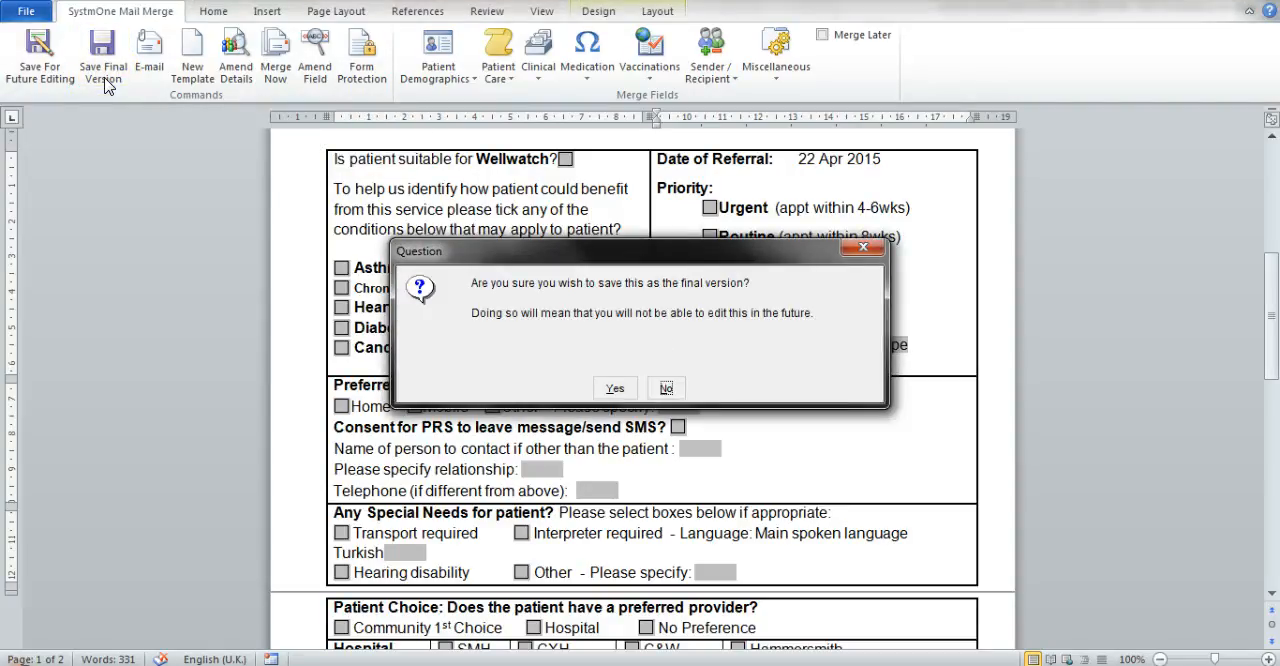
{"action": "left_click", "coordinate": [613, 393]}
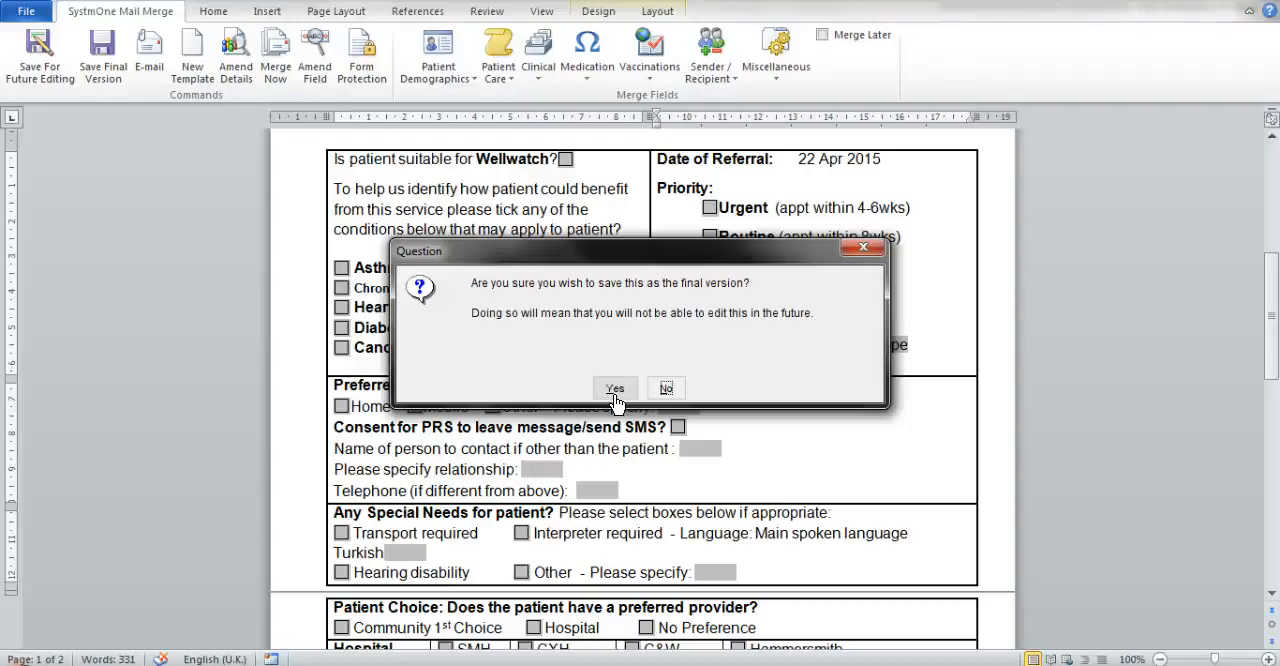
{"action": "left_click", "coordinate": [615, 389]}
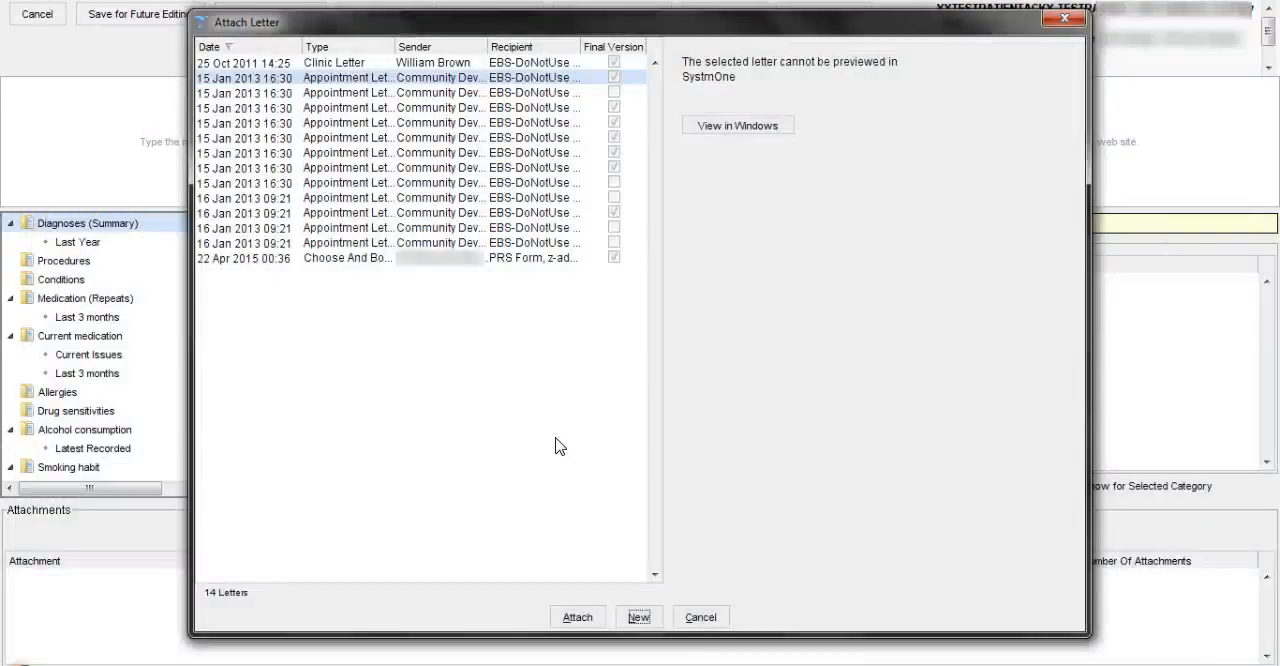
Attach the 22 Apr 2015 Choose And Book letter for PRS Form to the referral, agreeing to add the private attachment
{"action": "left_click", "coordinate": [322, 258]}
{"action": "left_click", "coordinate": [577, 617]}
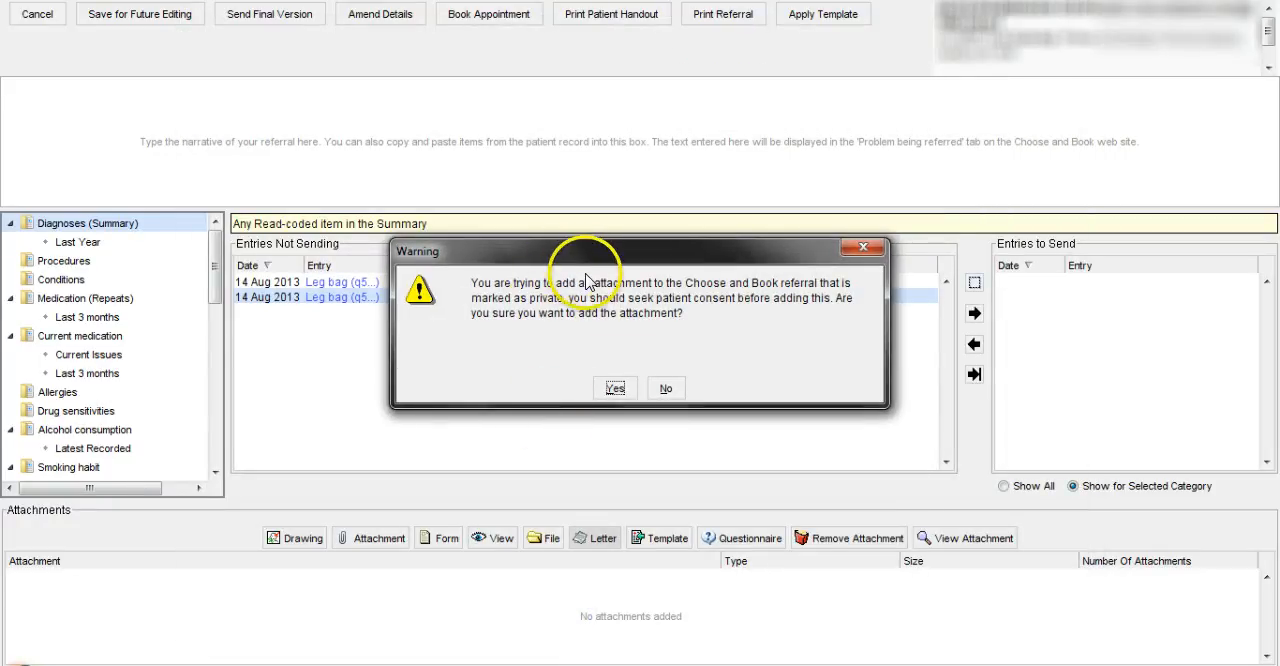
{"action": "left_click", "coordinate": [614, 389]}
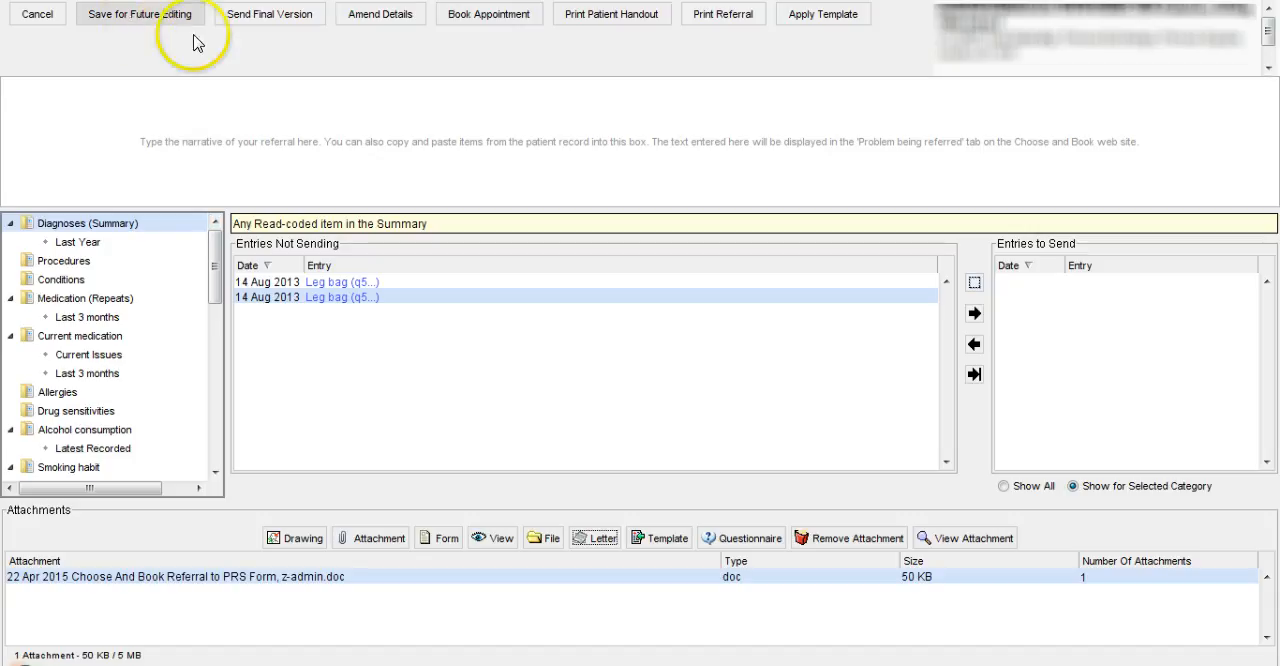
Save the Choose and Book referral for future editing rather than sending the final version
{"action": "left_click", "coordinate": [289, 128]}
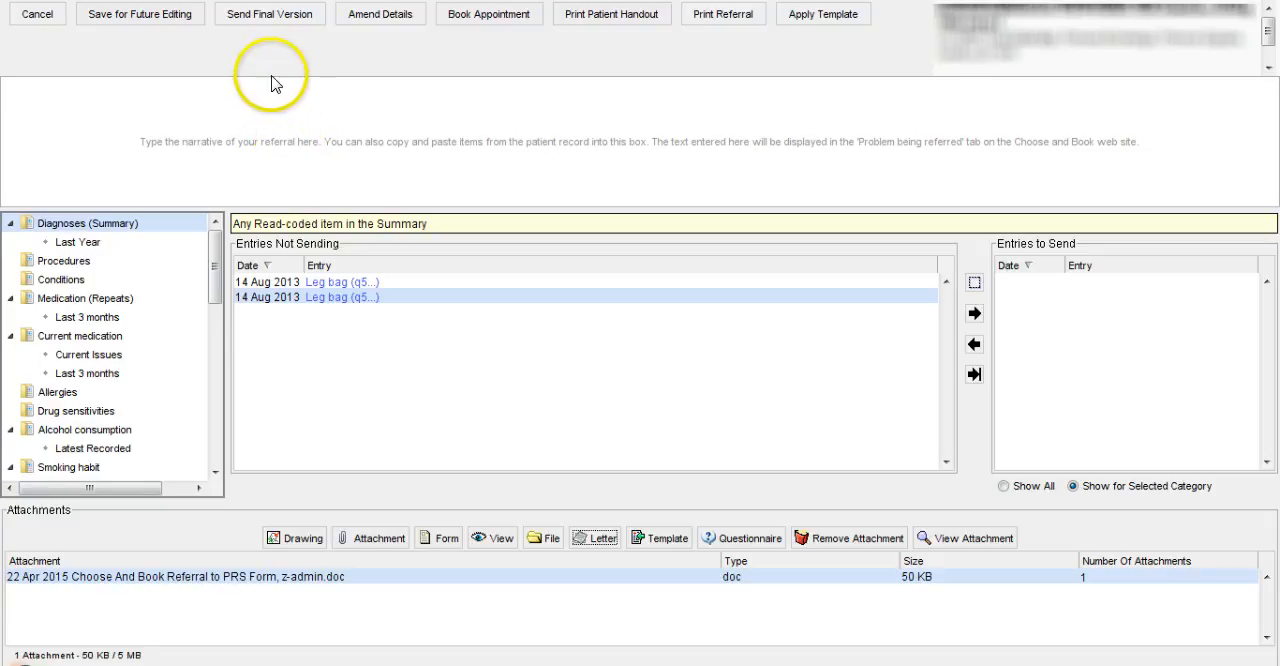
{"action": "left_click", "coordinate": [157, 26]}
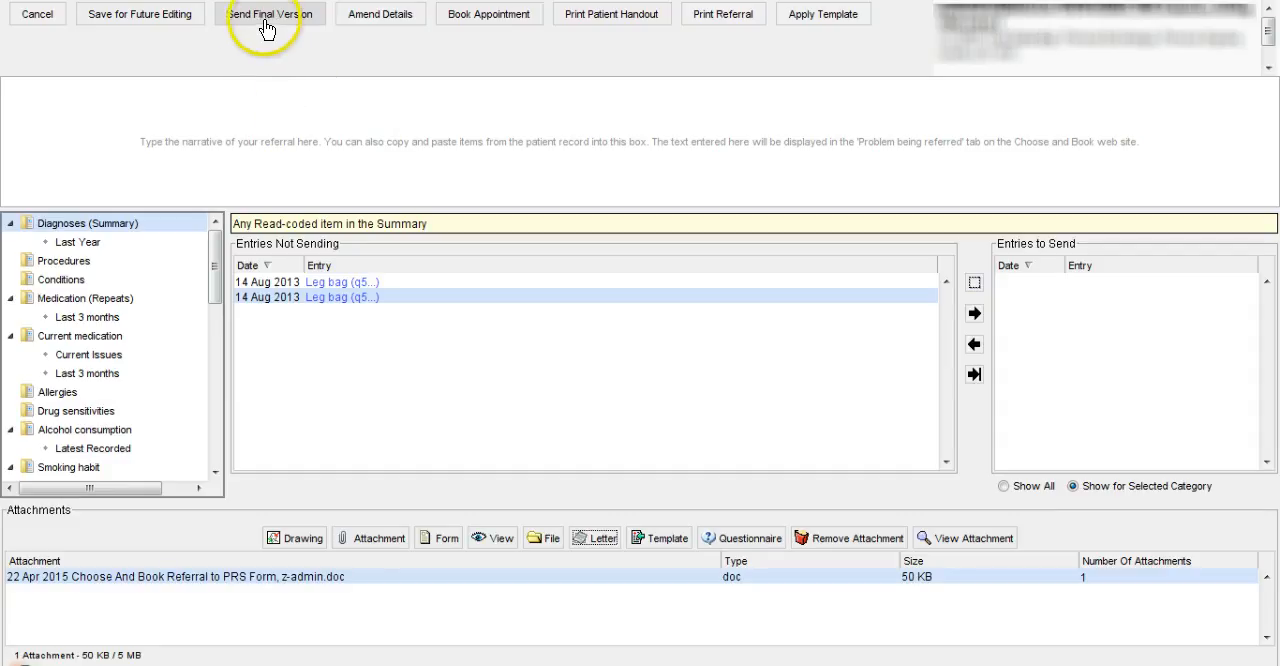
{"action": "left_click", "coordinate": [168, 18]}
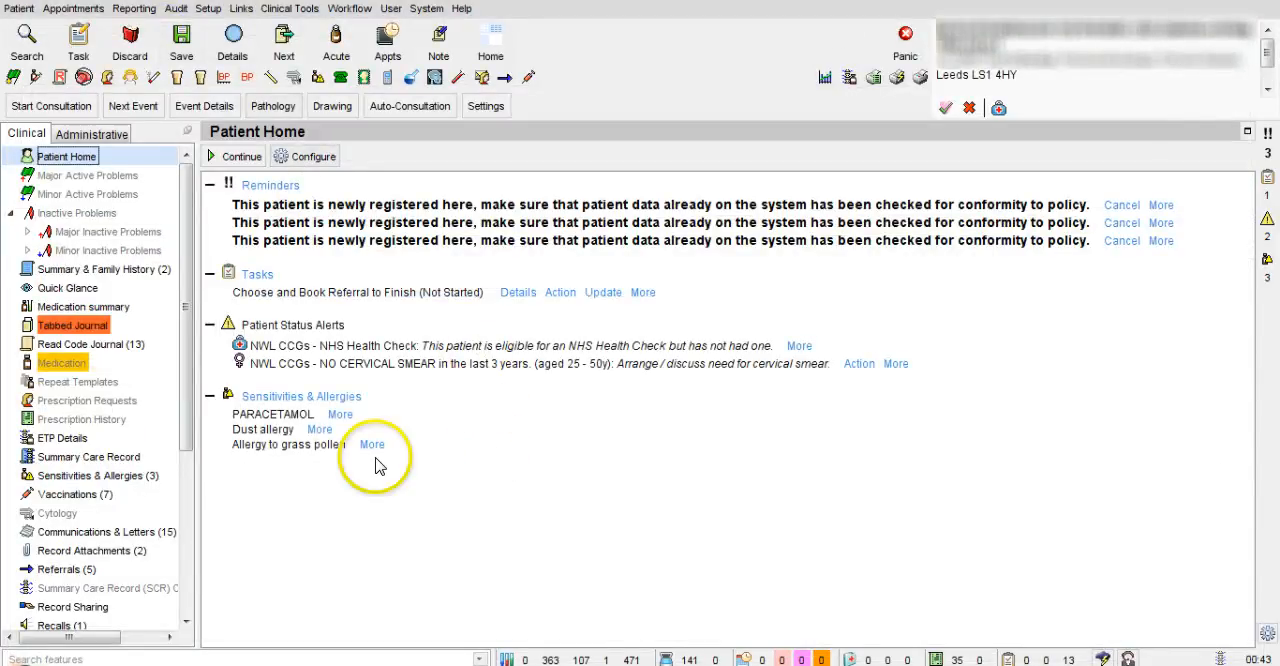
Open the patient's outgoing referrals and check the status and flags of the audiology clinic referral
{"action": "left_click", "coordinate": [62, 569]}
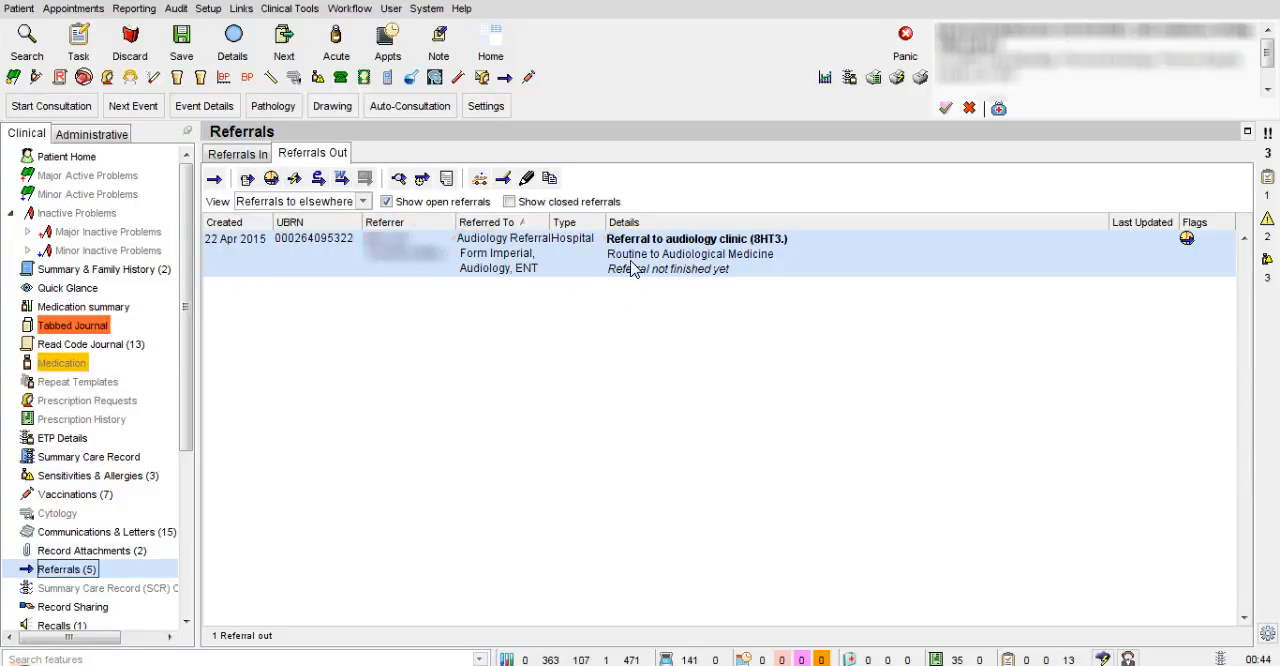
{"action": "mouse_move", "coordinate": [1186, 244]}
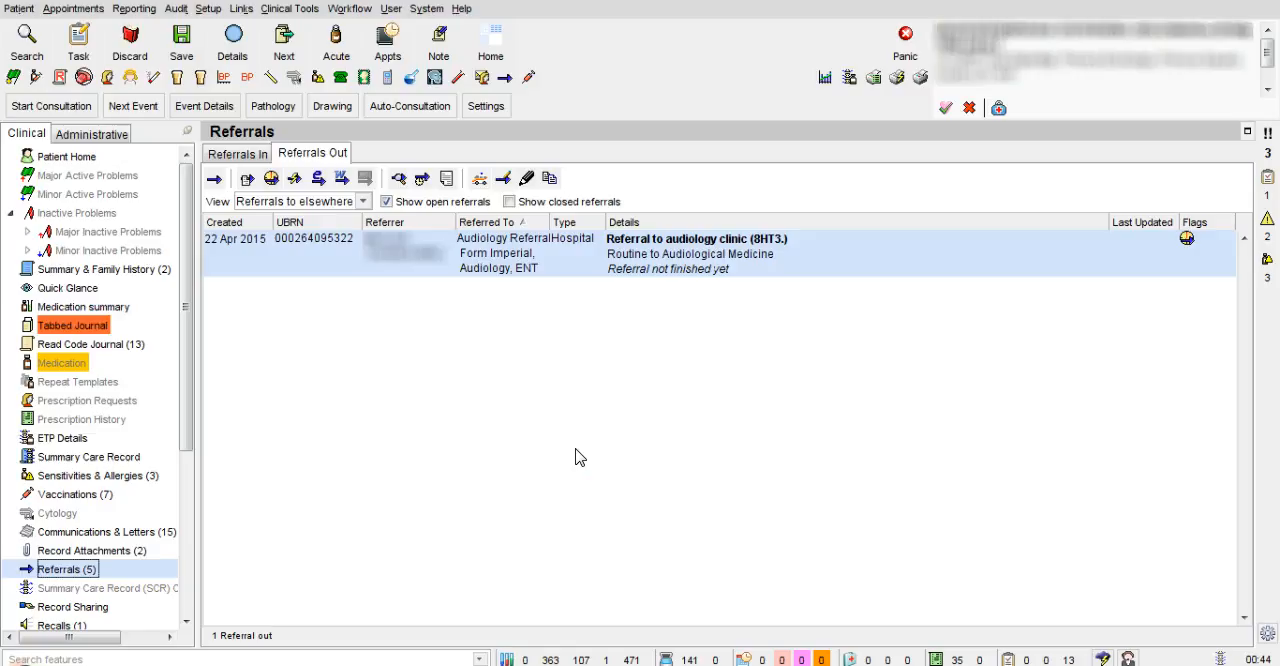
{"action": "left_click", "coordinate": [503, 466]}
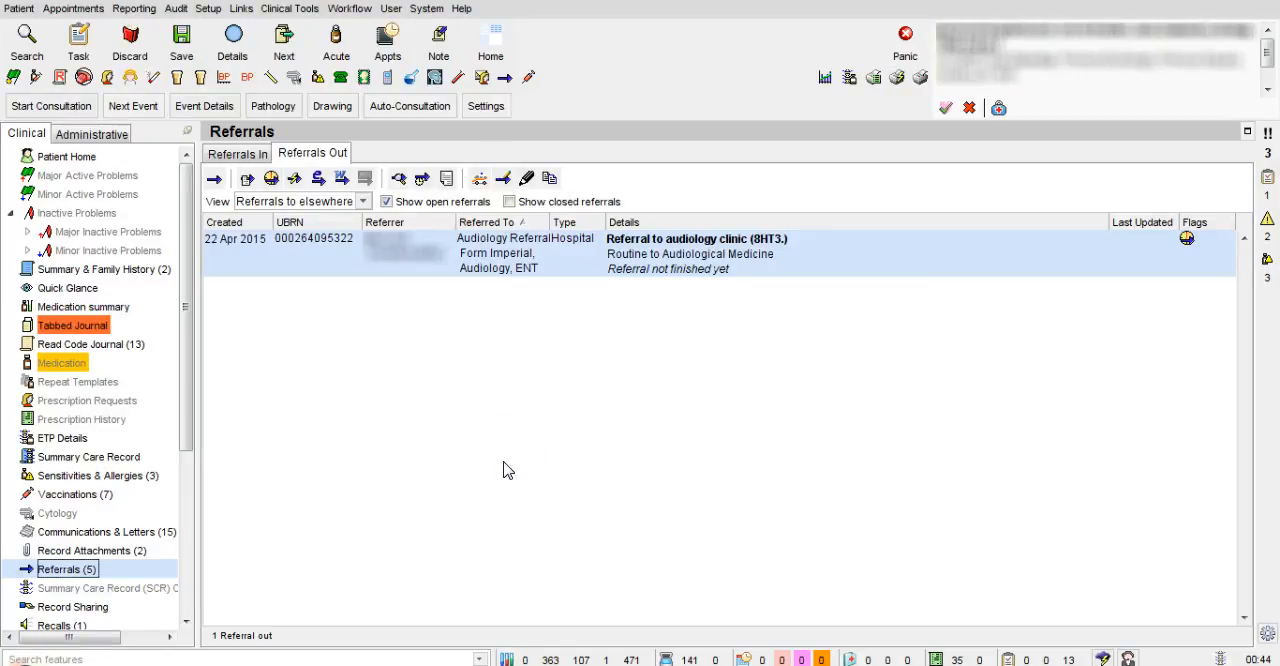